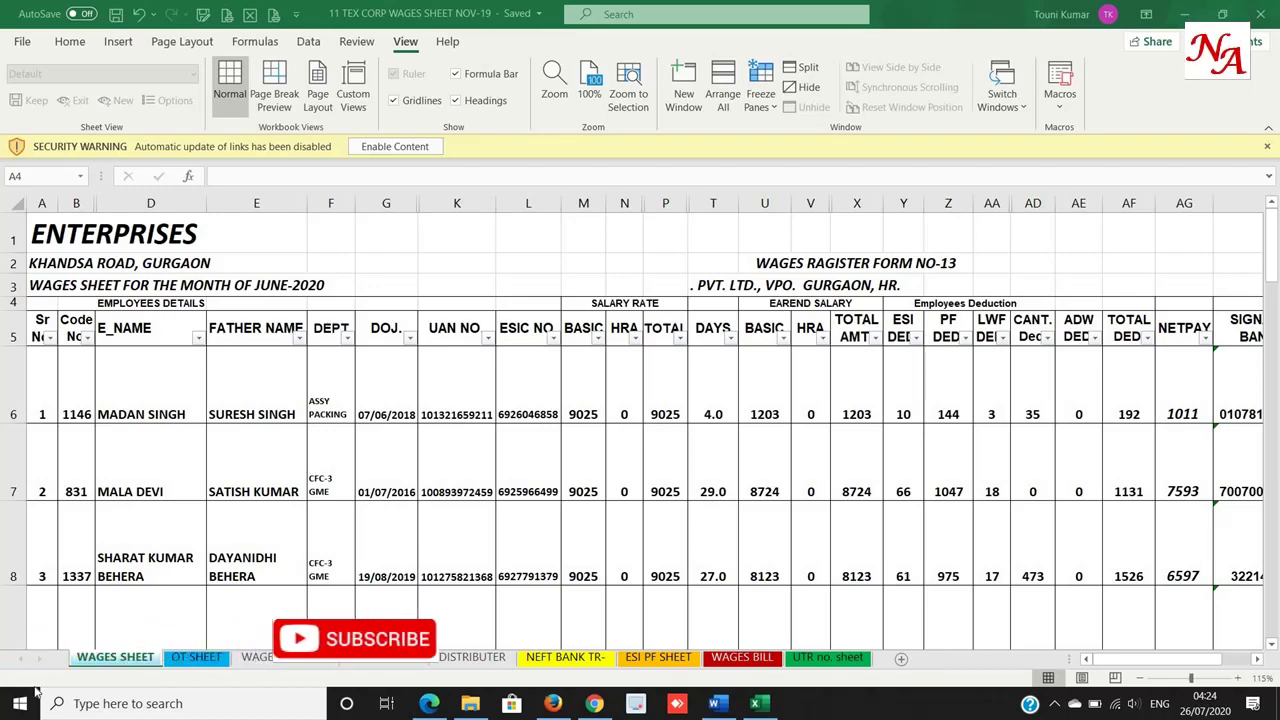
# Switch from the Excel wages sheet to the Document2 pay slip in Word.
pyautogui.hotkey('alt', 'Tab')
pyautogui.hotkey('alt', 'Tab')
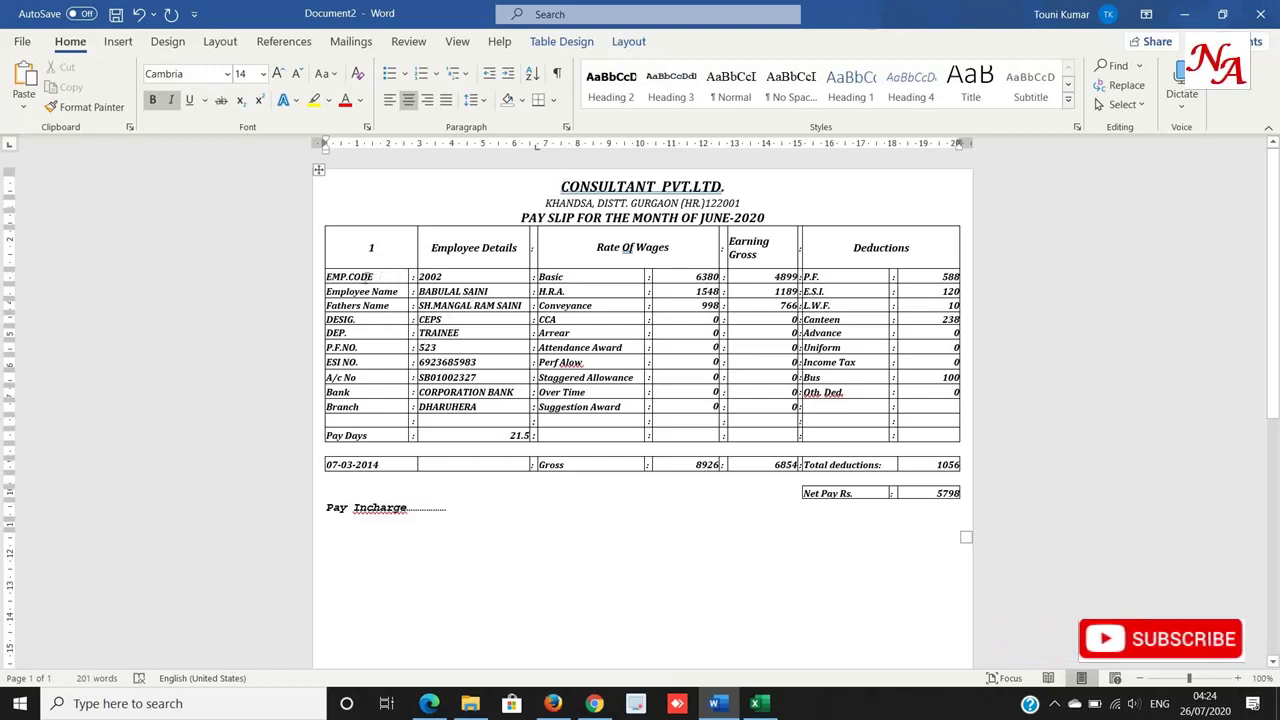
# Point out the EMP.CODE label on the pay slip, then return to the Excel wages sheet.
pyautogui.moveTo(382, 276); pyautogui.dragTo(327, 278)
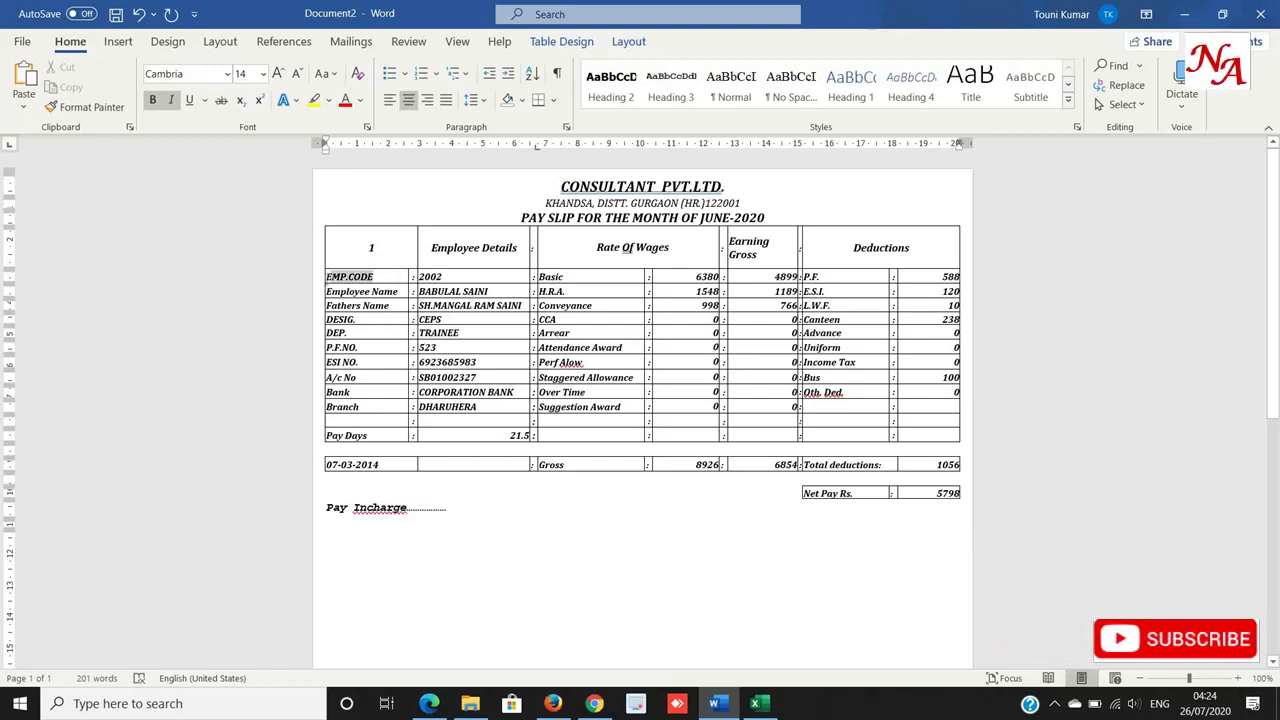
pyautogui.click(378, 291)
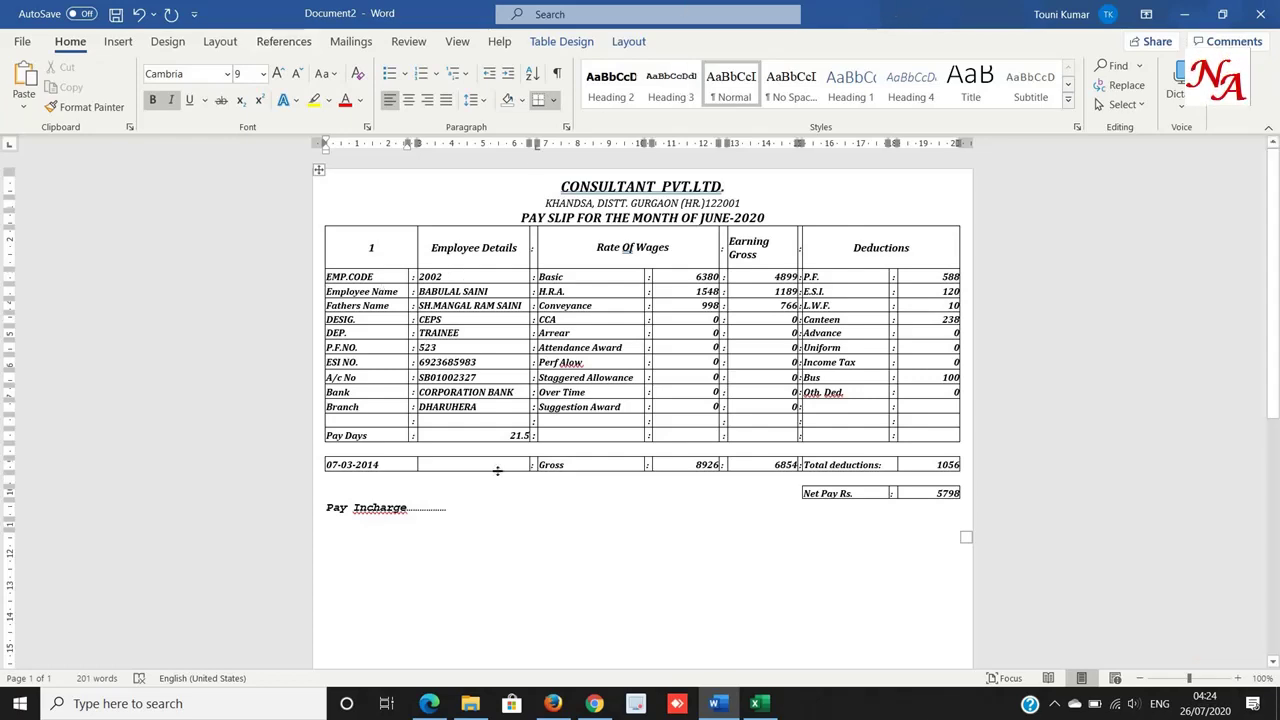
pyautogui.click(756, 703)
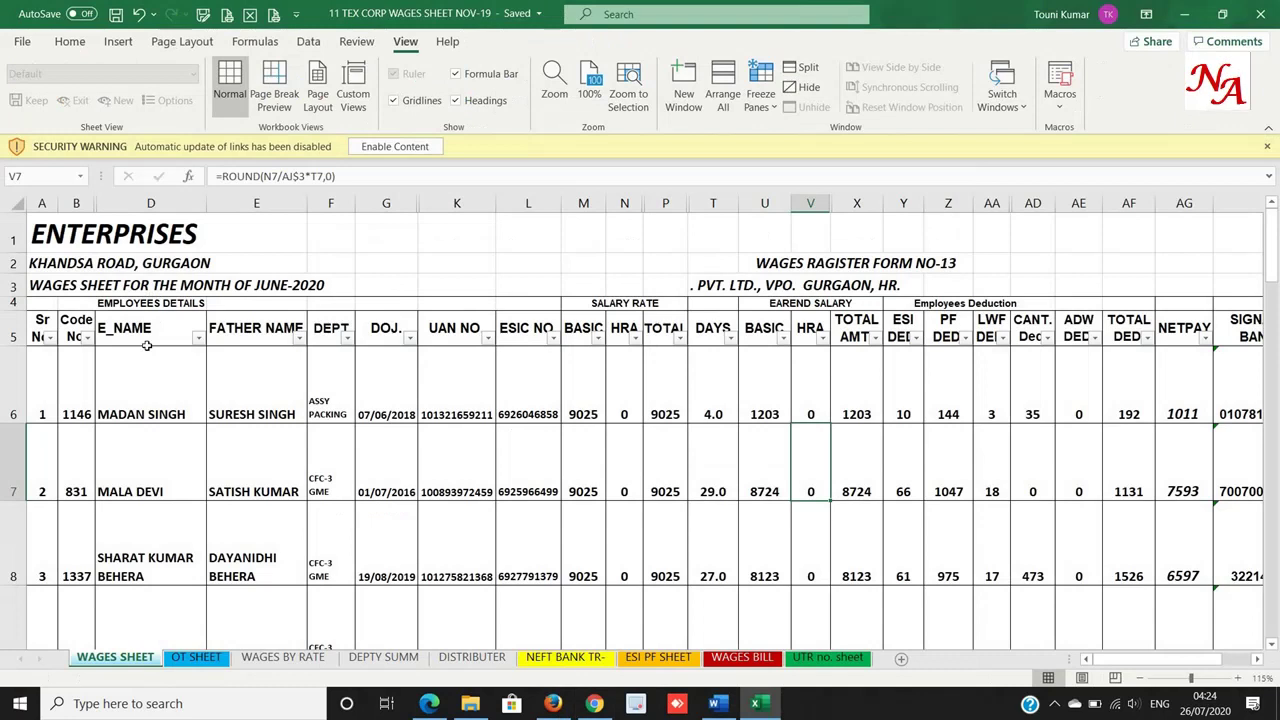
# Check the title rows and the Sr No., Code No, E_NAME and FATHER NAME headings in row 5.
pyautogui.moveTo(14, 303); pyautogui.dragTo(13, 210)
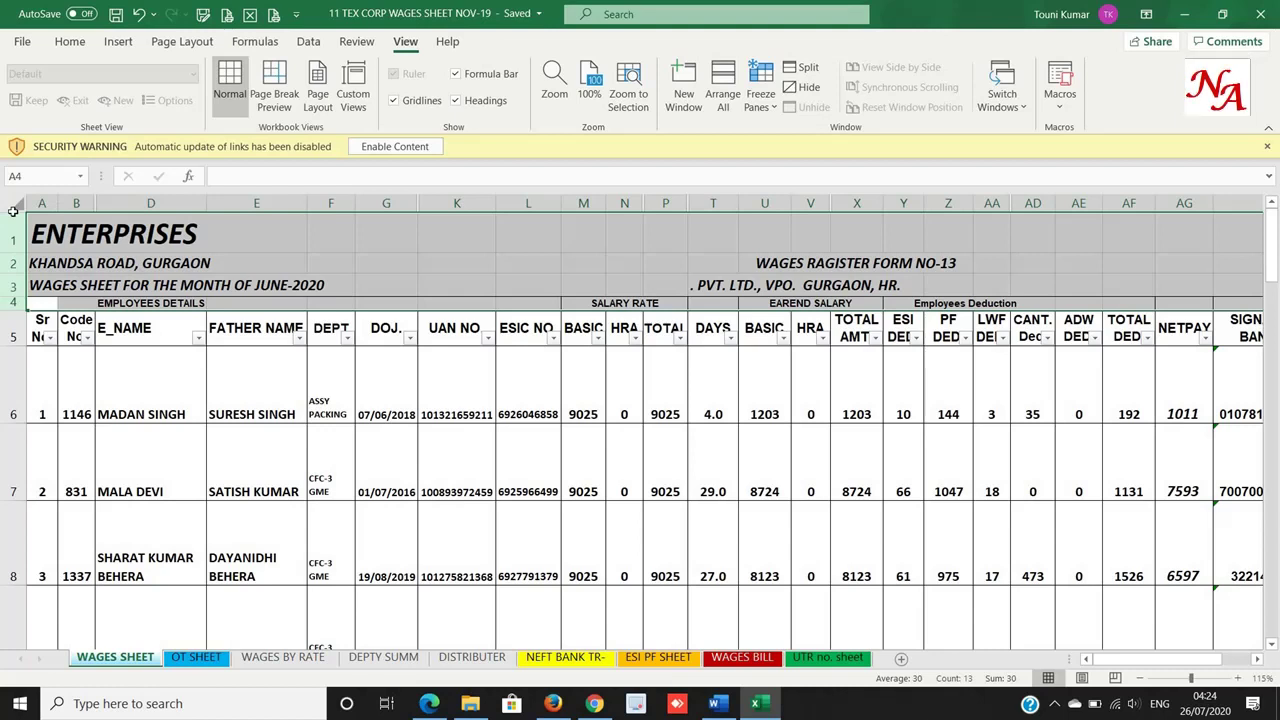
pyautogui.click(426, 390)
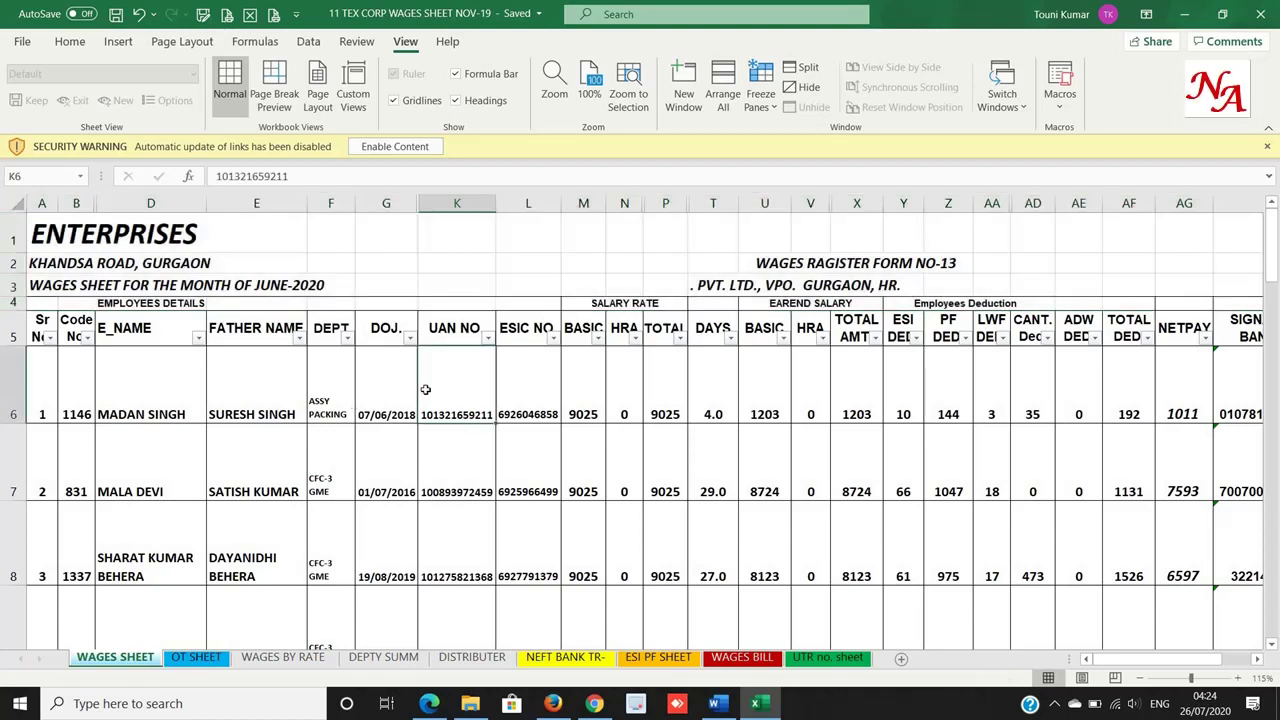
pyautogui.click(44, 325)
pyautogui.click(72, 325)
pyautogui.click(128, 324)
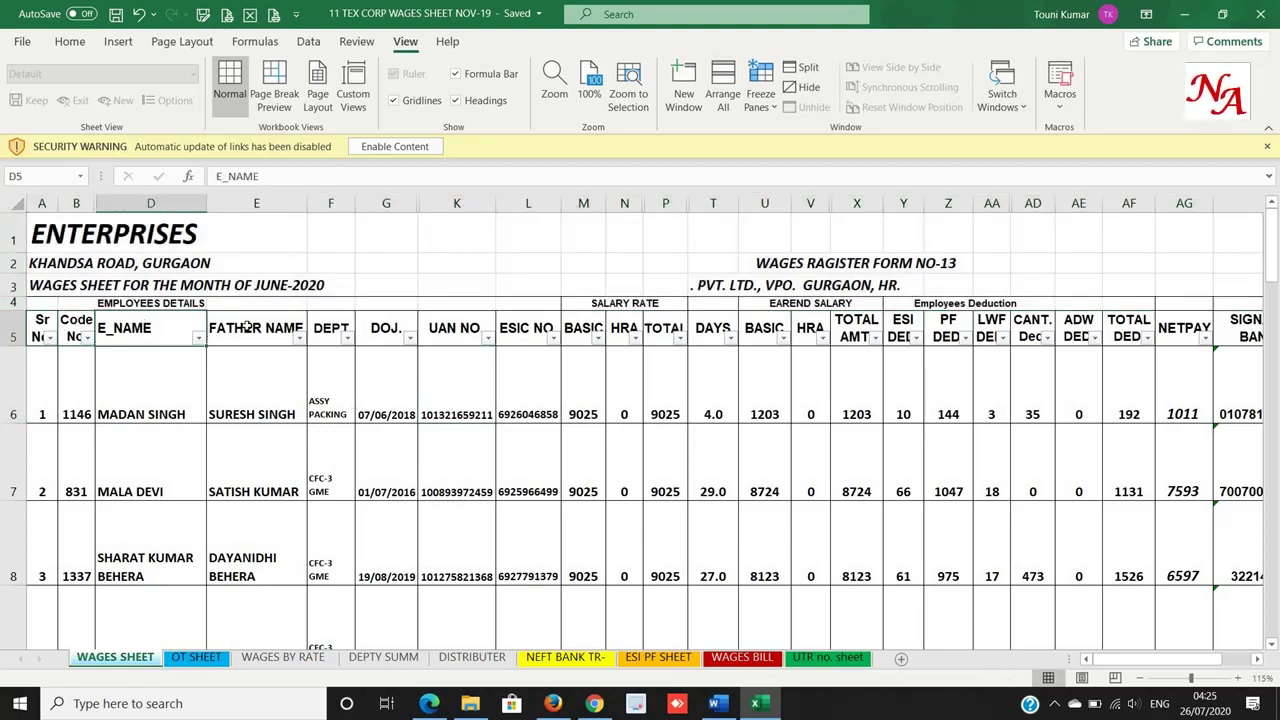
pyautogui.click(247, 327)
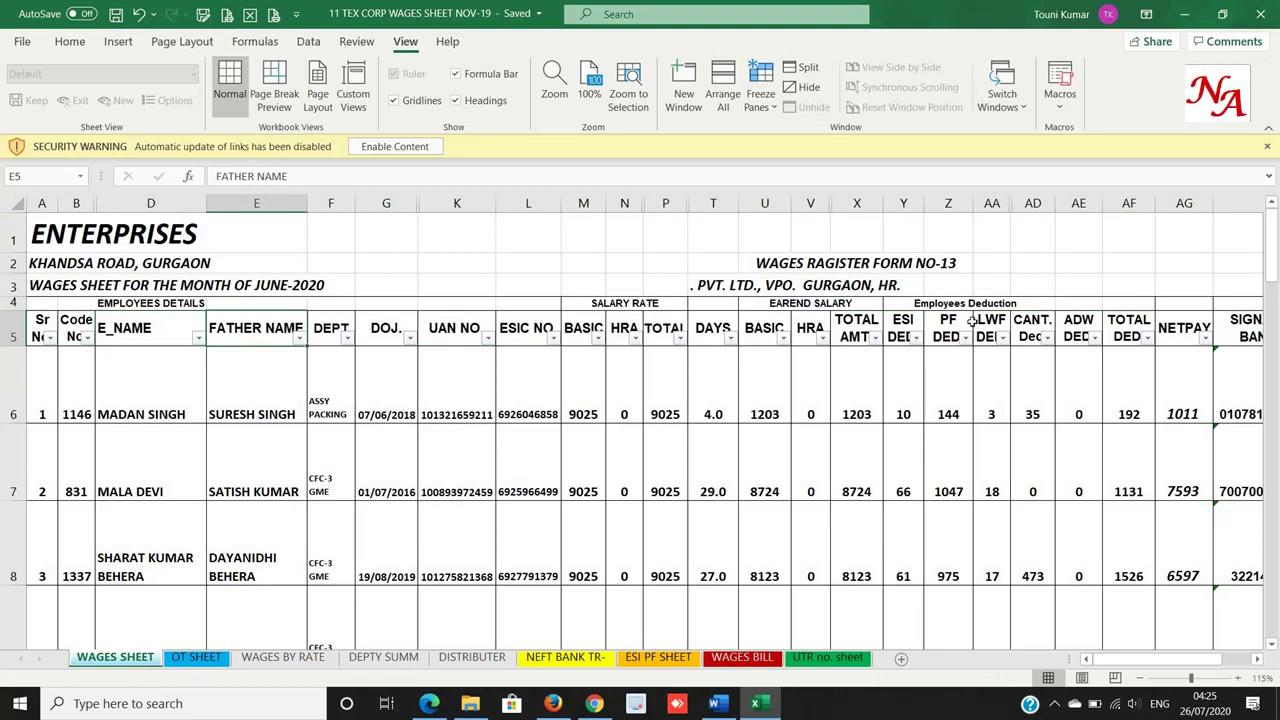
pyautogui.click(5, 326)
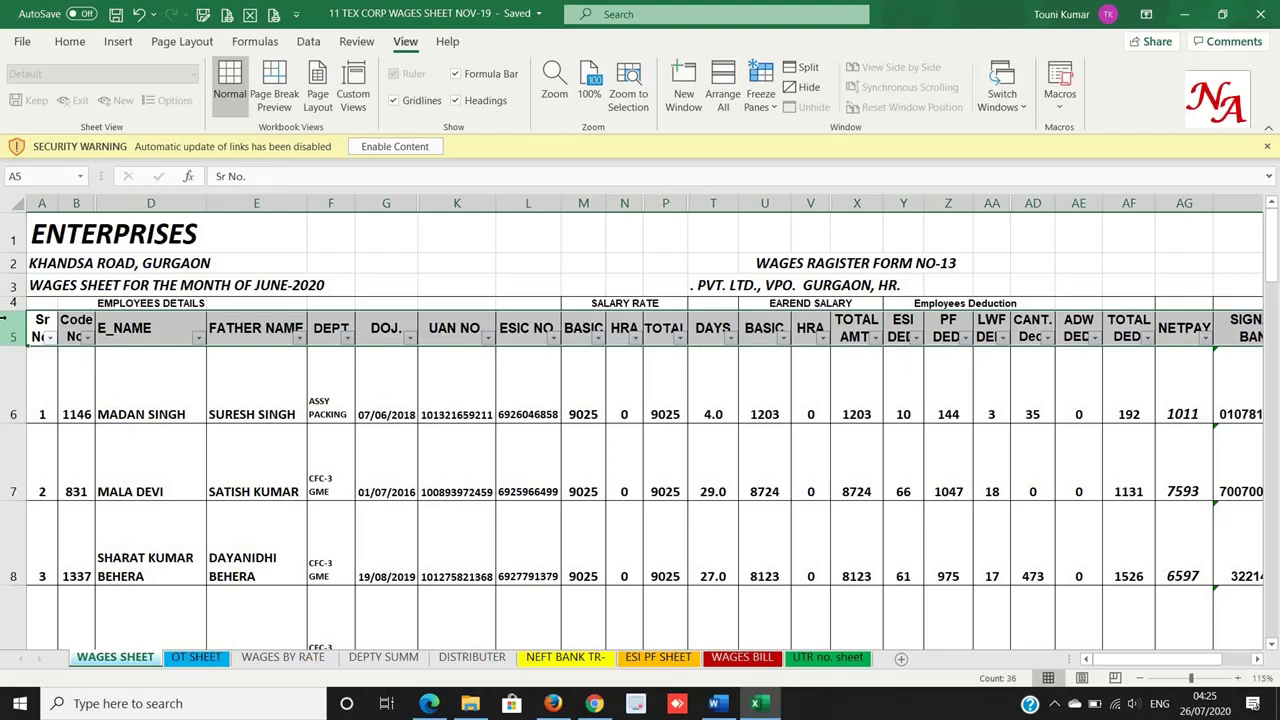
# Copy the entire wages sheet and paste it back over itself.
pyautogui.click(14, 203)
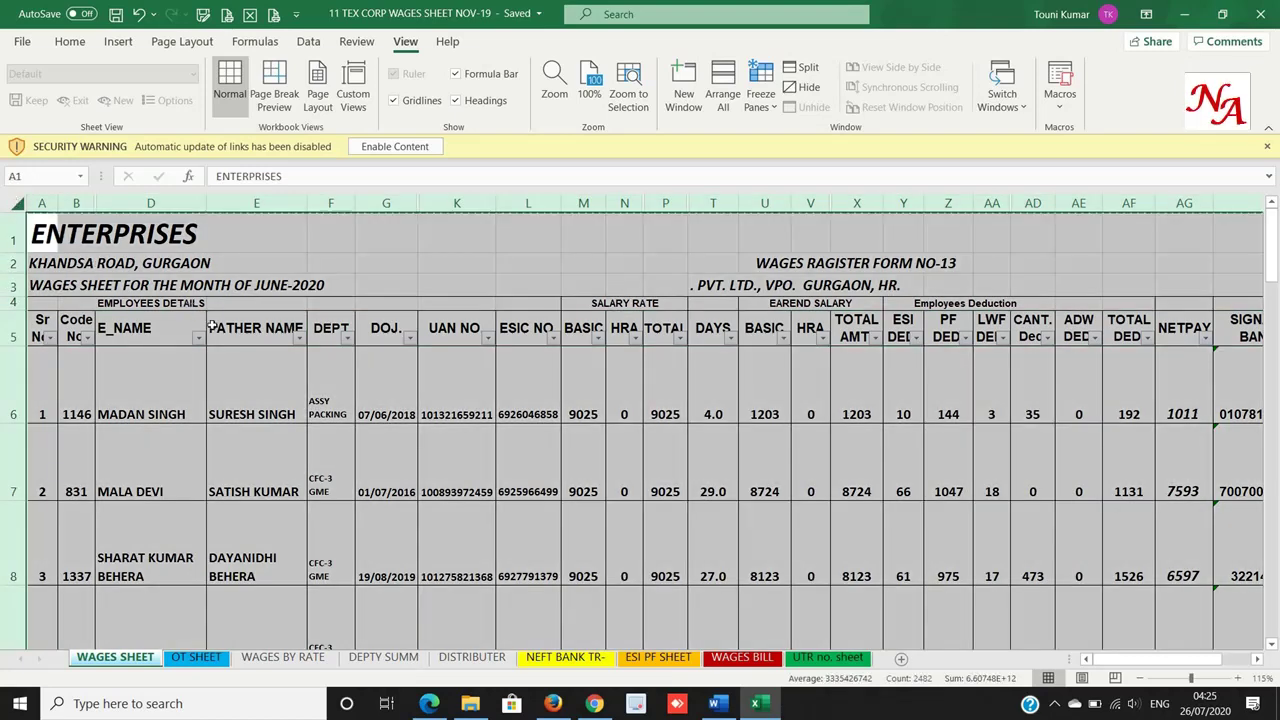
pyautogui.hotkey('ctrl', 'c')
pyautogui.rightClick(234, 372)
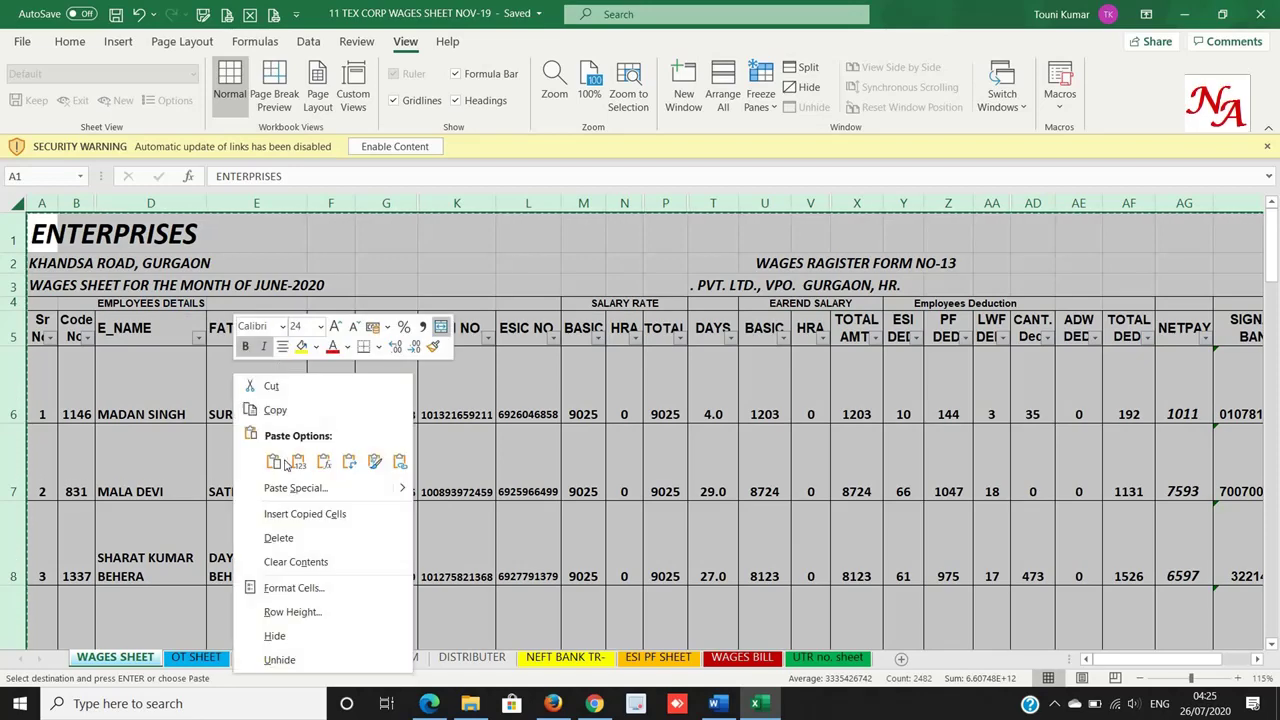
pyautogui.click(248, 404)
pyautogui.rightClick(248, 404)
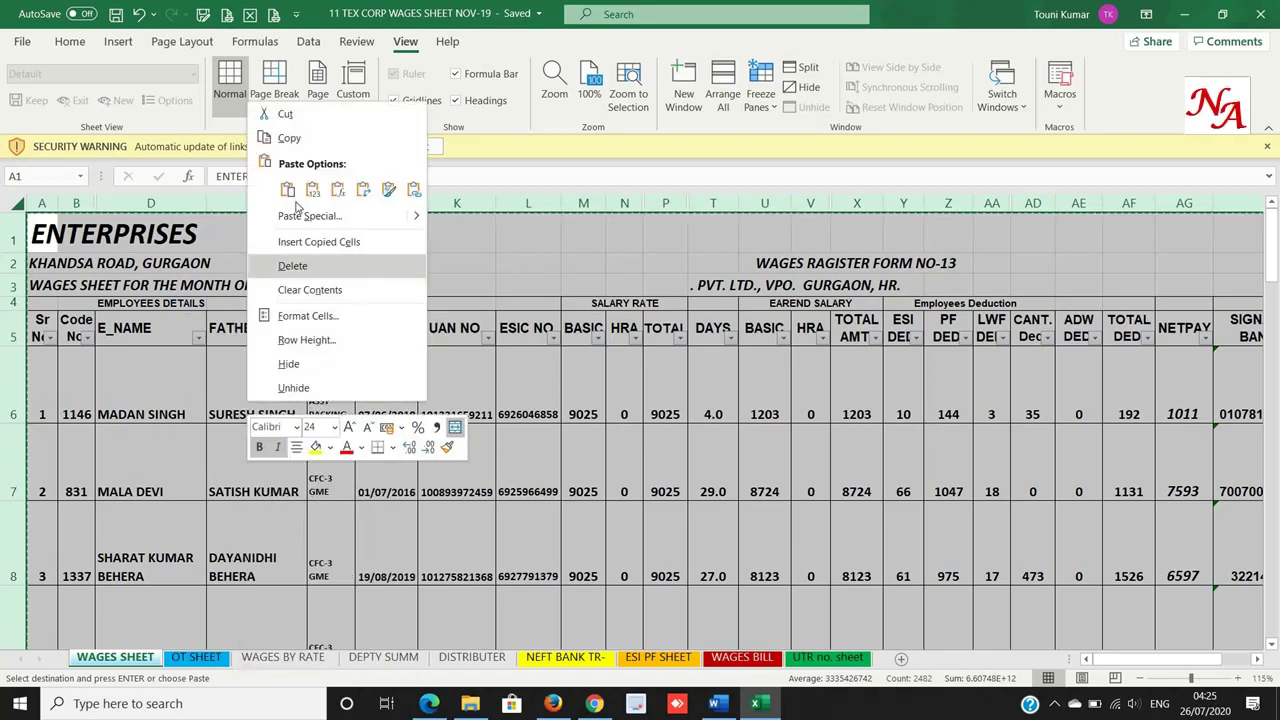
pyautogui.click(312, 189)
pyautogui.click(126, 382)
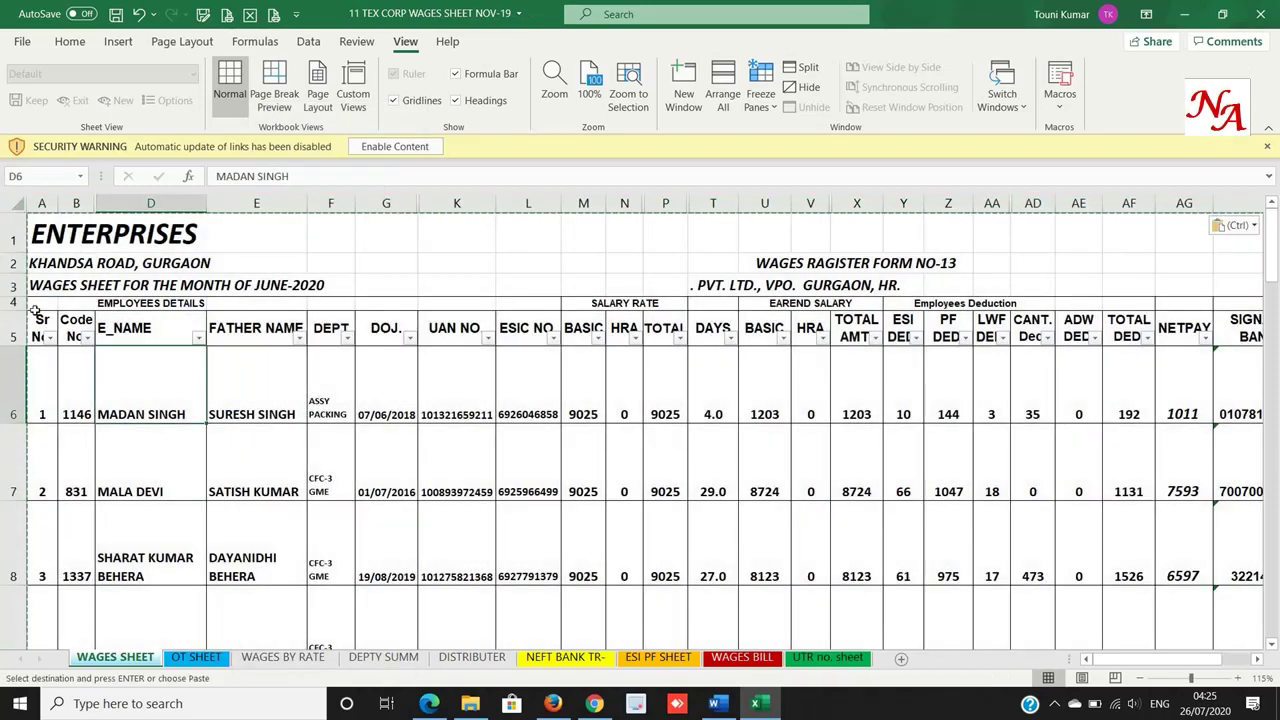
# Delete title rows 1–4 so headings start in row 1, and save the workbook.
pyautogui.click(13, 300)
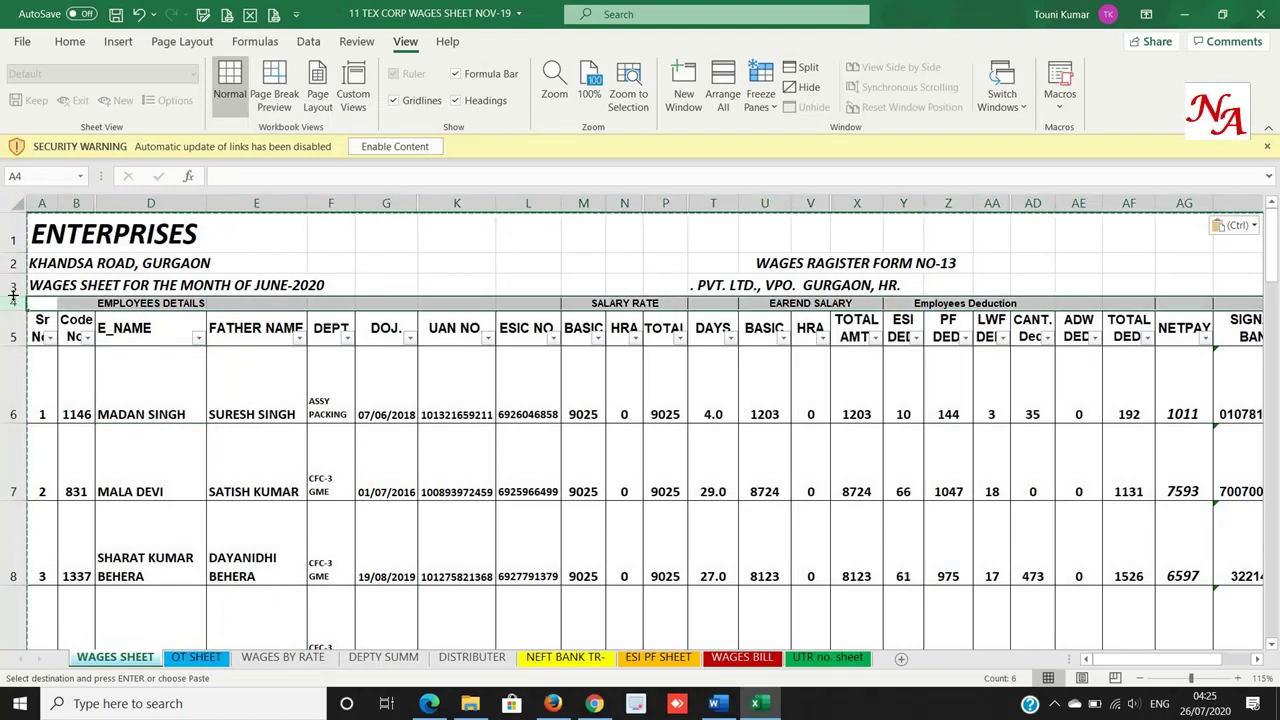
pyautogui.hotkey('shift', 'Up')
pyautogui.hotkey('shift', 'Up')
pyautogui.hotkey('shift', 'Up')
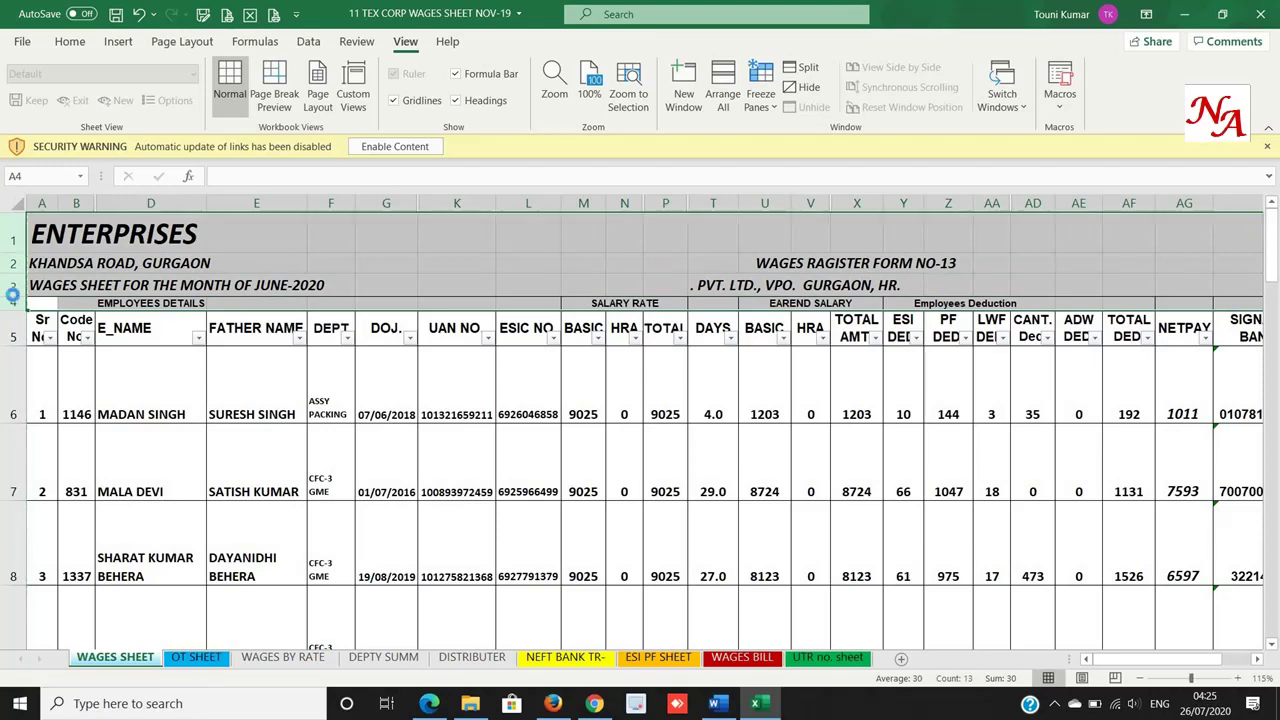
pyautogui.hotkey('ctrl', '-')
pyautogui.click(88, 300)
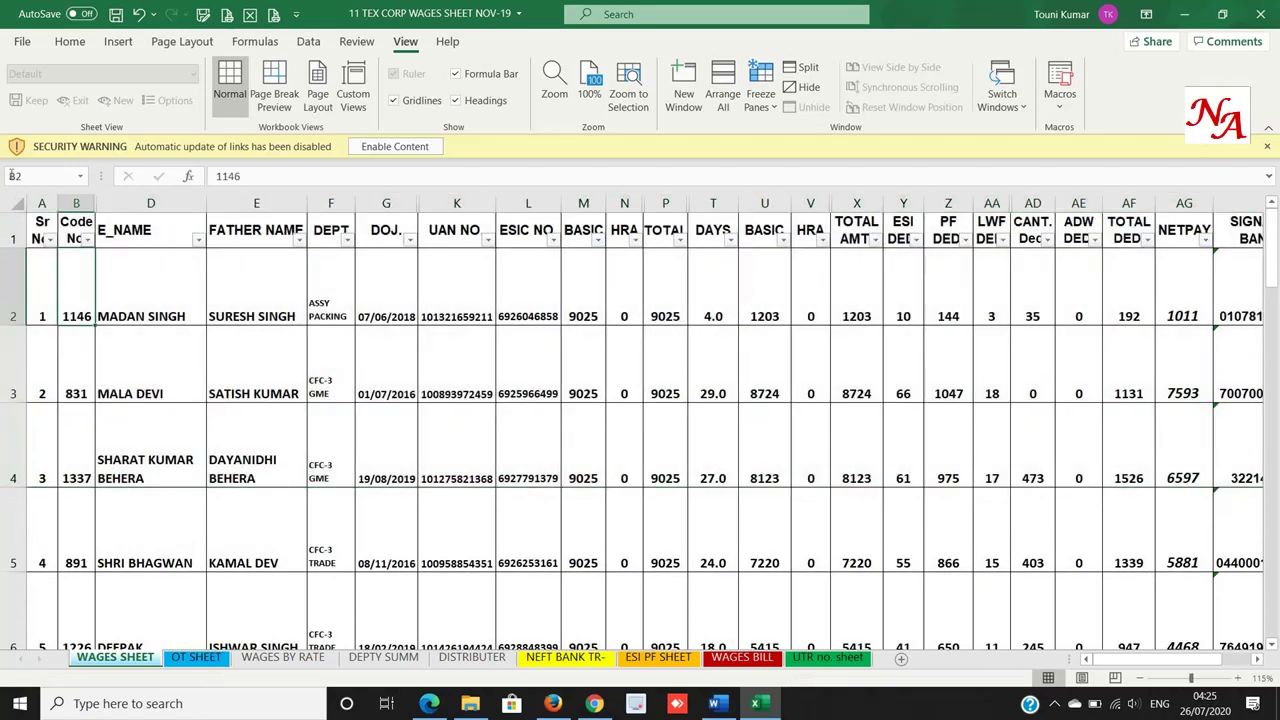
pyautogui.click(116, 14)
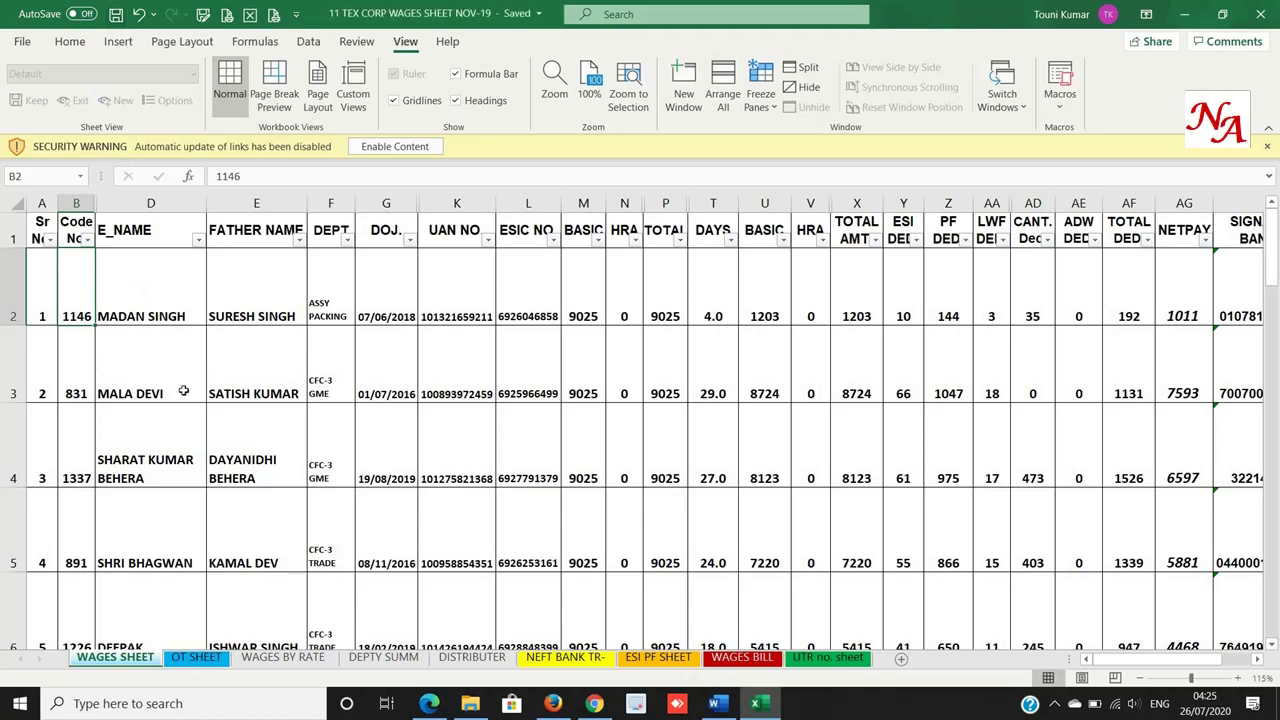
pyautogui.moveTo(594, 705)
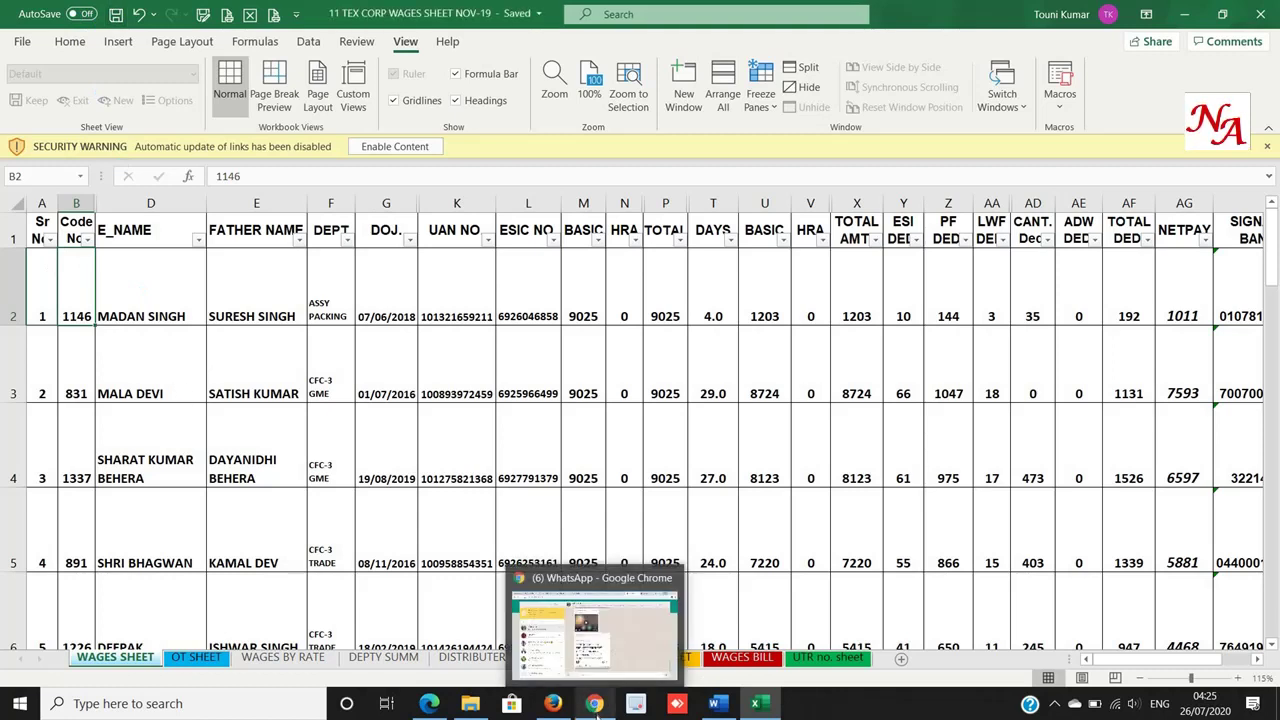
# In the Word pay slip, launch the Step-by-Step Mail Merge Wizard from Mailings.
pyautogui.moveTo(714, 703)
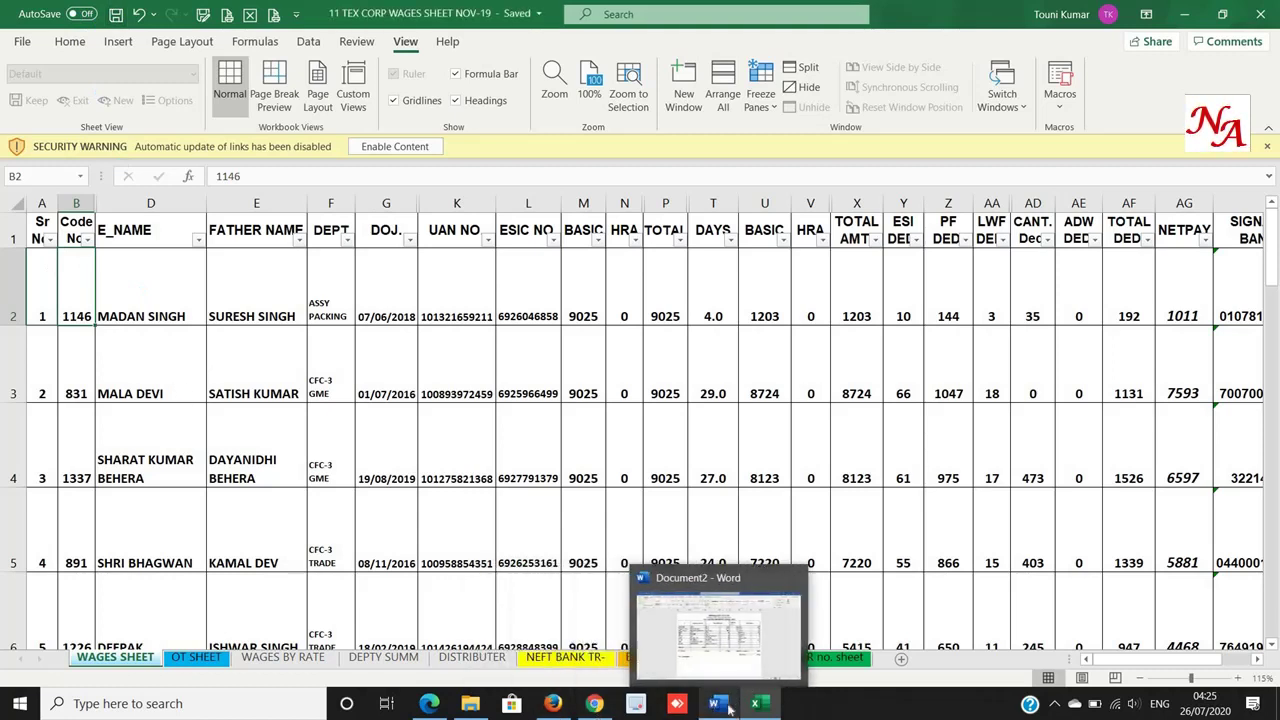
pyautogui.click(716, 643)
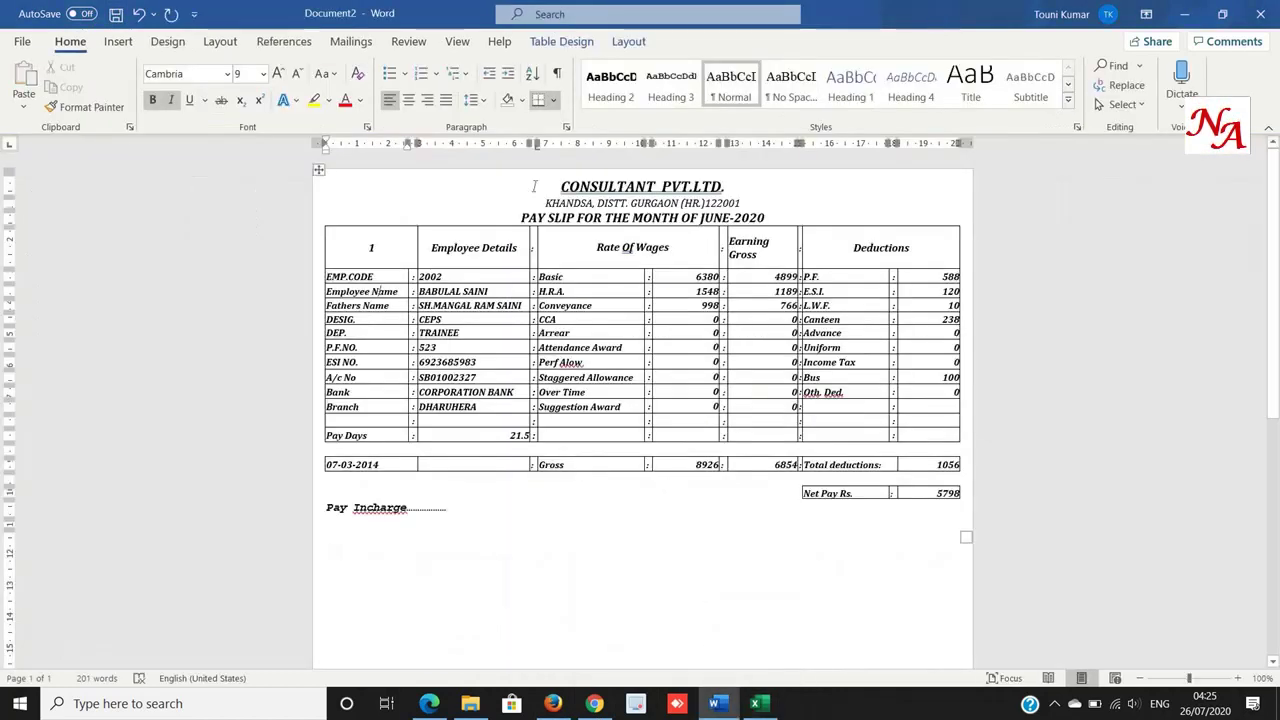
pyautogui.click(487, 176)
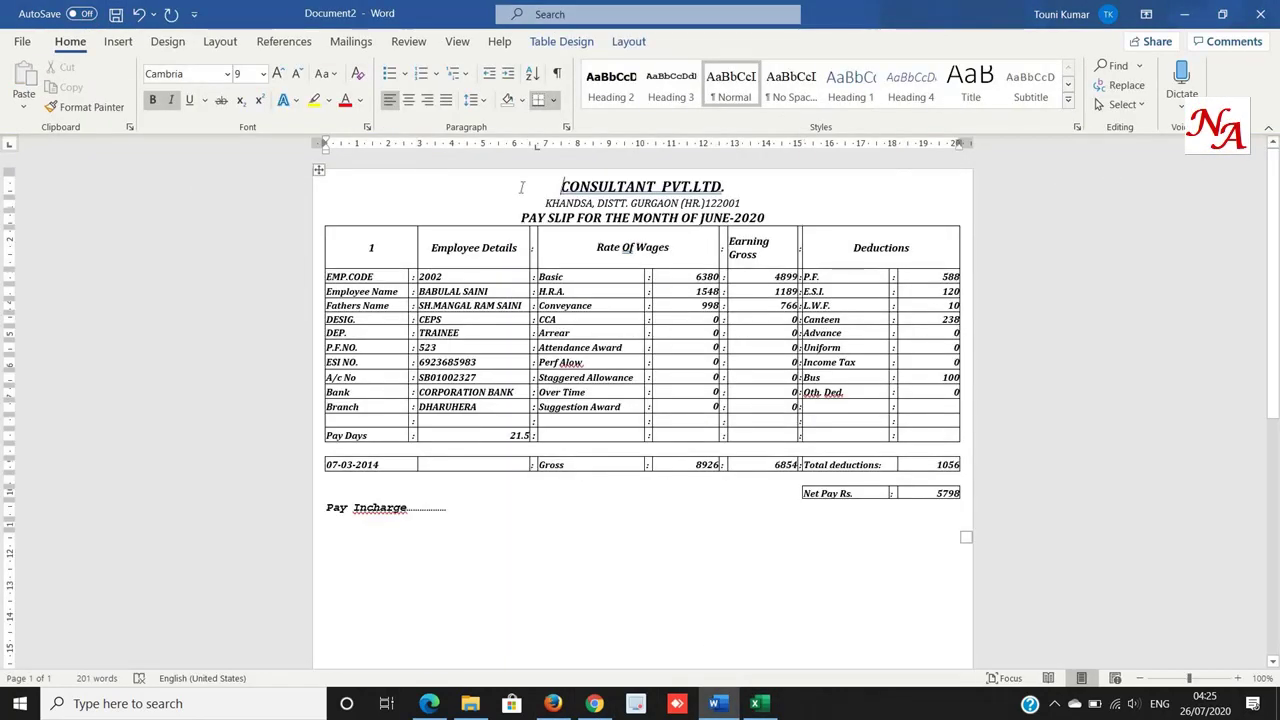
pyautogui.click(345, 39)
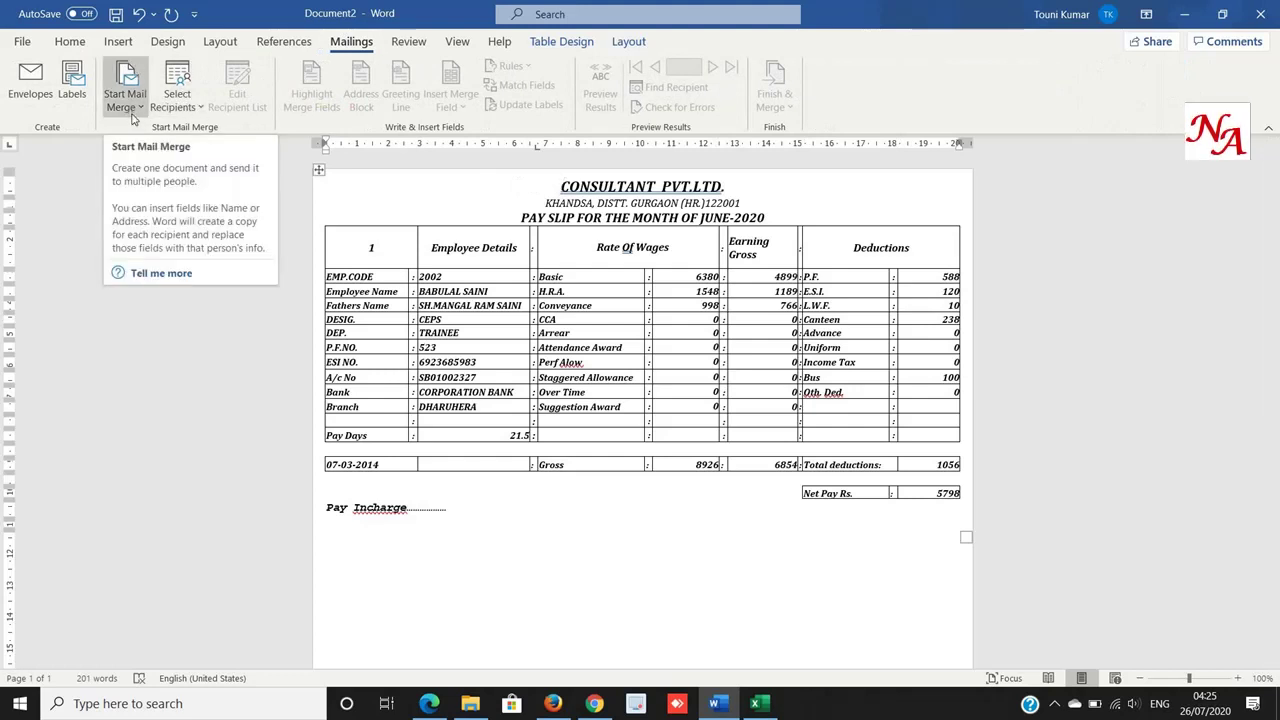
pyautogui.click(134, 104)
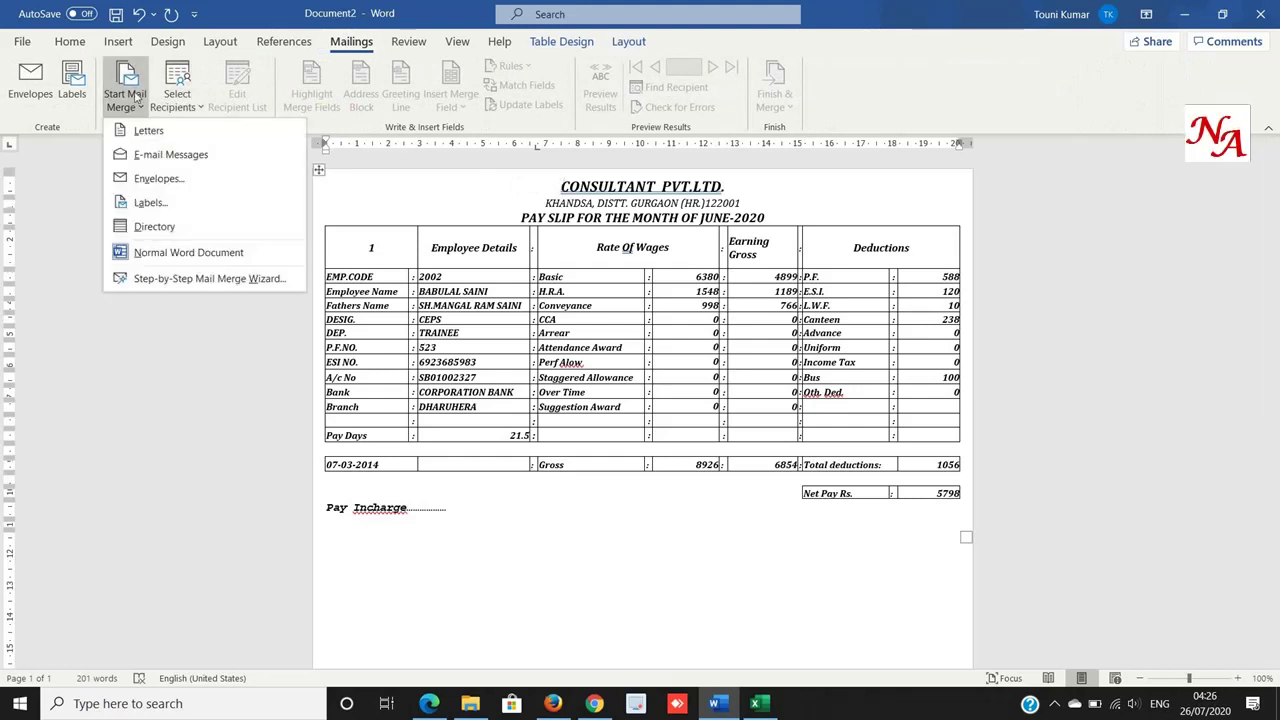
pyautogui.click(160, 279)
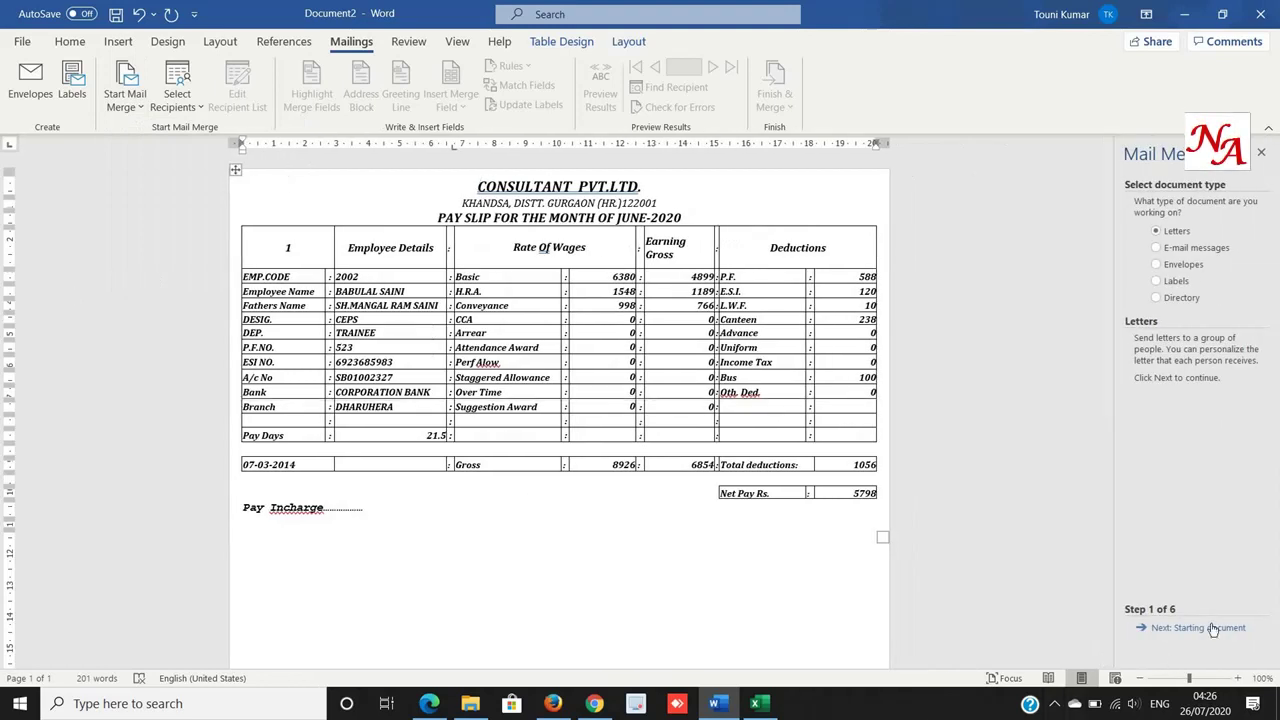
# Keep Letters and the current document, then browse for an existing recipient list.
pyautogui.click(1212, 628)
pyautogui.click(1212, 628)
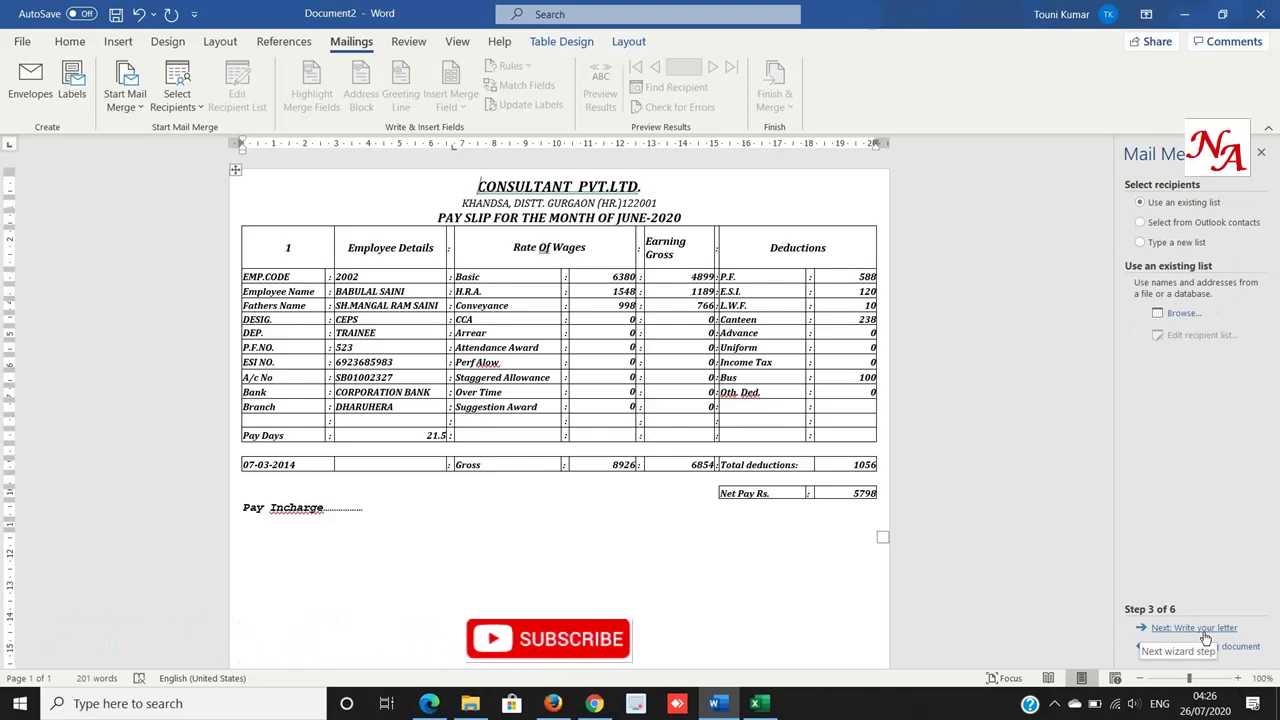
pyautogui.click(1180, 313)
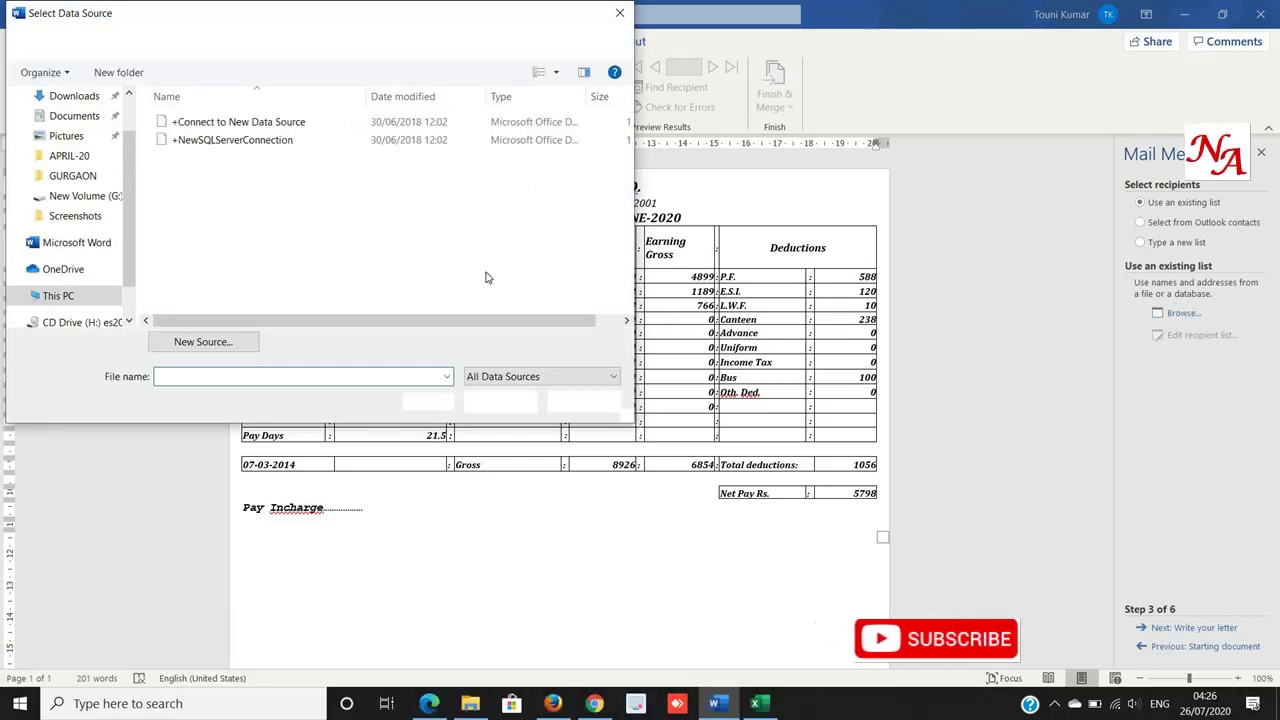
# Open the wages workbook from the Desktop and pick the WAGES SHEETS$ table.
pyautogui.click(65, 129)
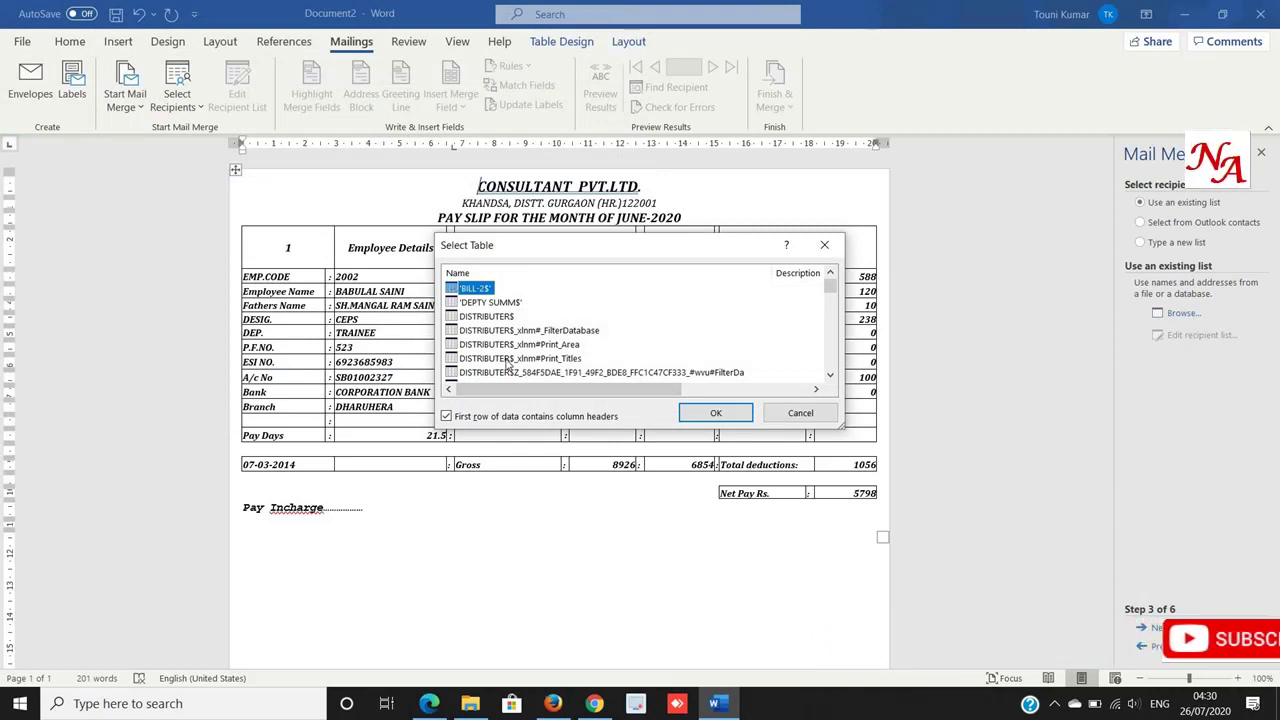
pyautogui.scroll(-1, 509, 364)
pyautogui.scroll(-1, 509, 364)
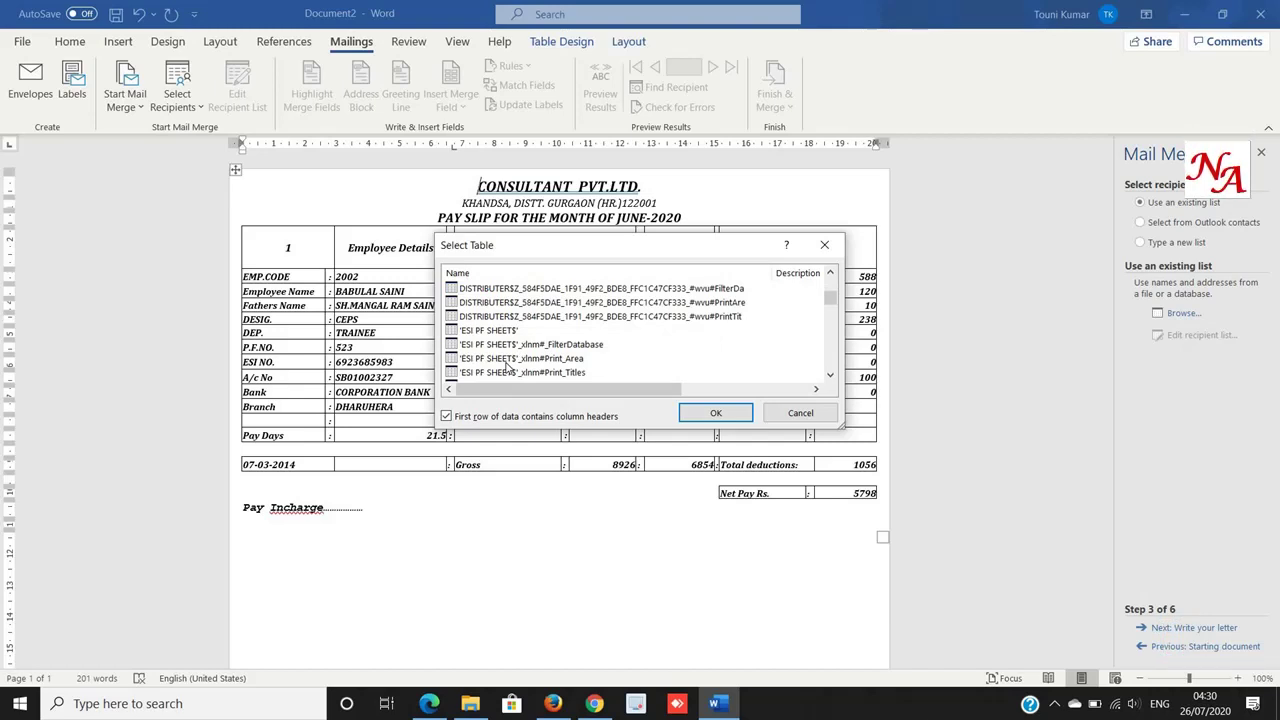
pyautogui.scroll(-1, 509, 367)
pyautogui.scroll(-2, 509, 367)
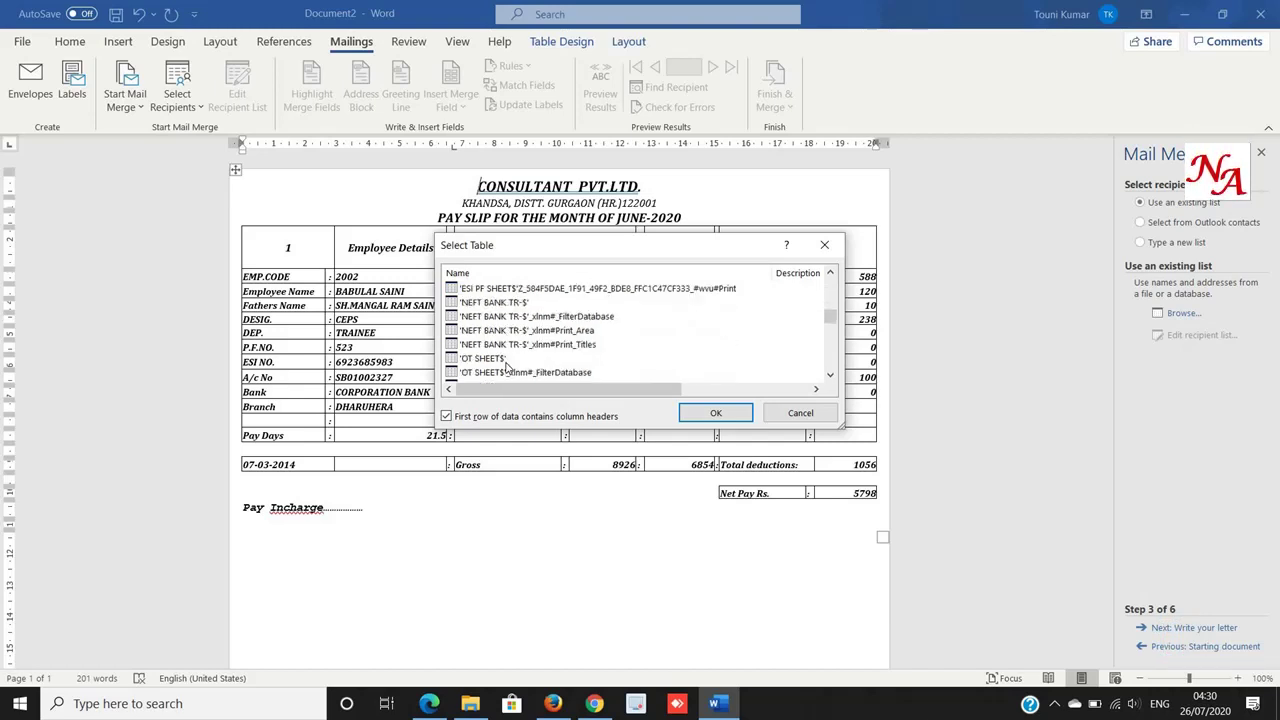
pyautogui.scroll(-2, 507, 367)
pyautogui.scroll(-2, 508, 366)
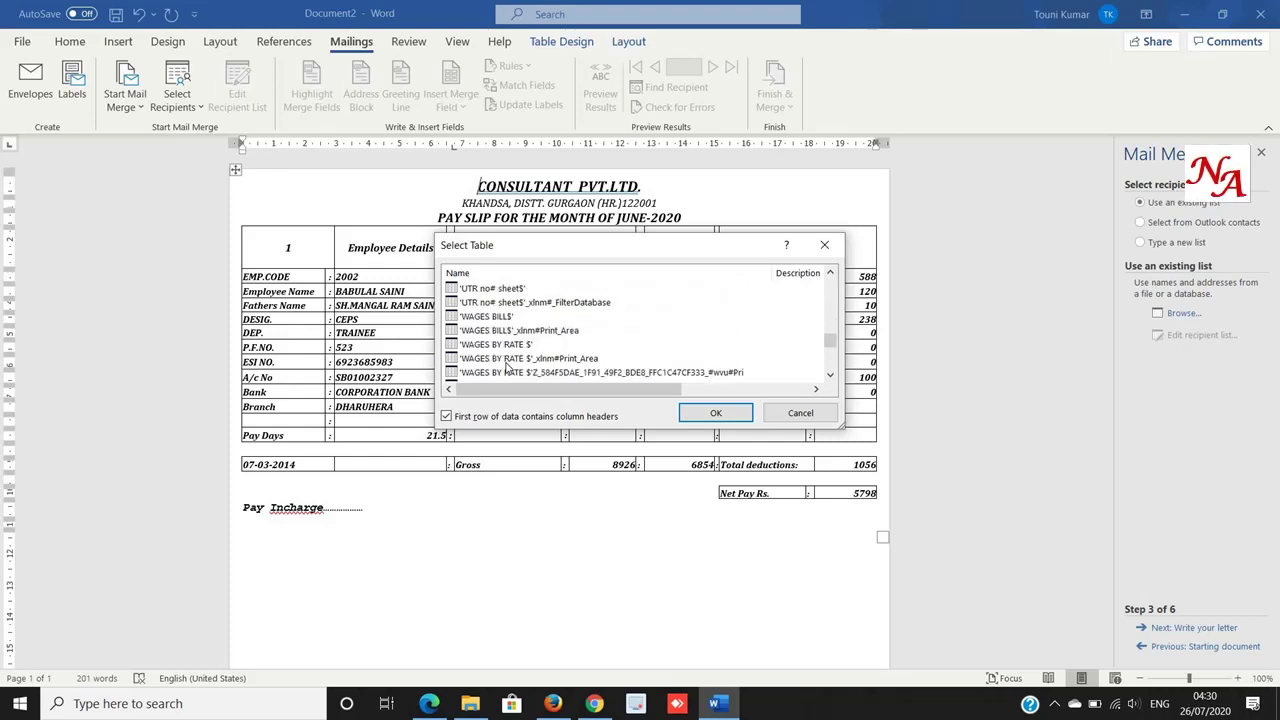
pyautogui.scroll(-2, 509, 364)
pyautogui.click(510, 360)
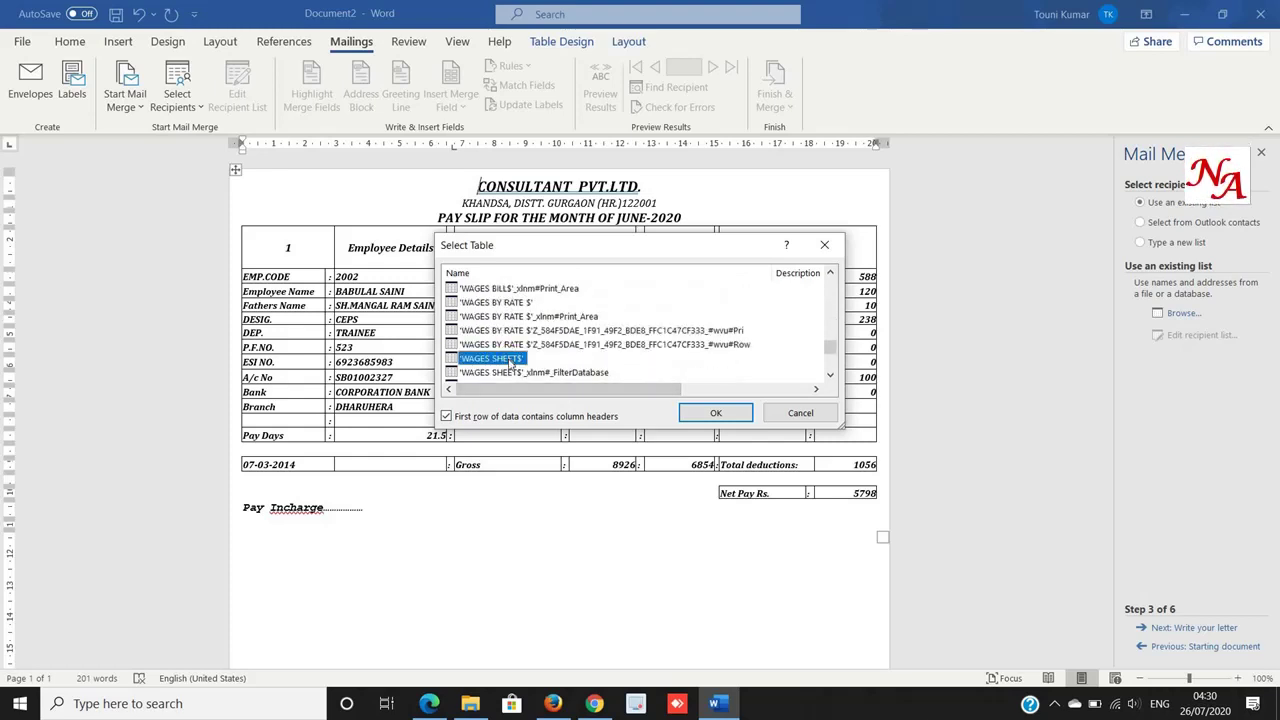
# Confirm WAGES SHEETS$, scroll through all employee recipients, and accept the list.
pyautogui.click(712, 414)
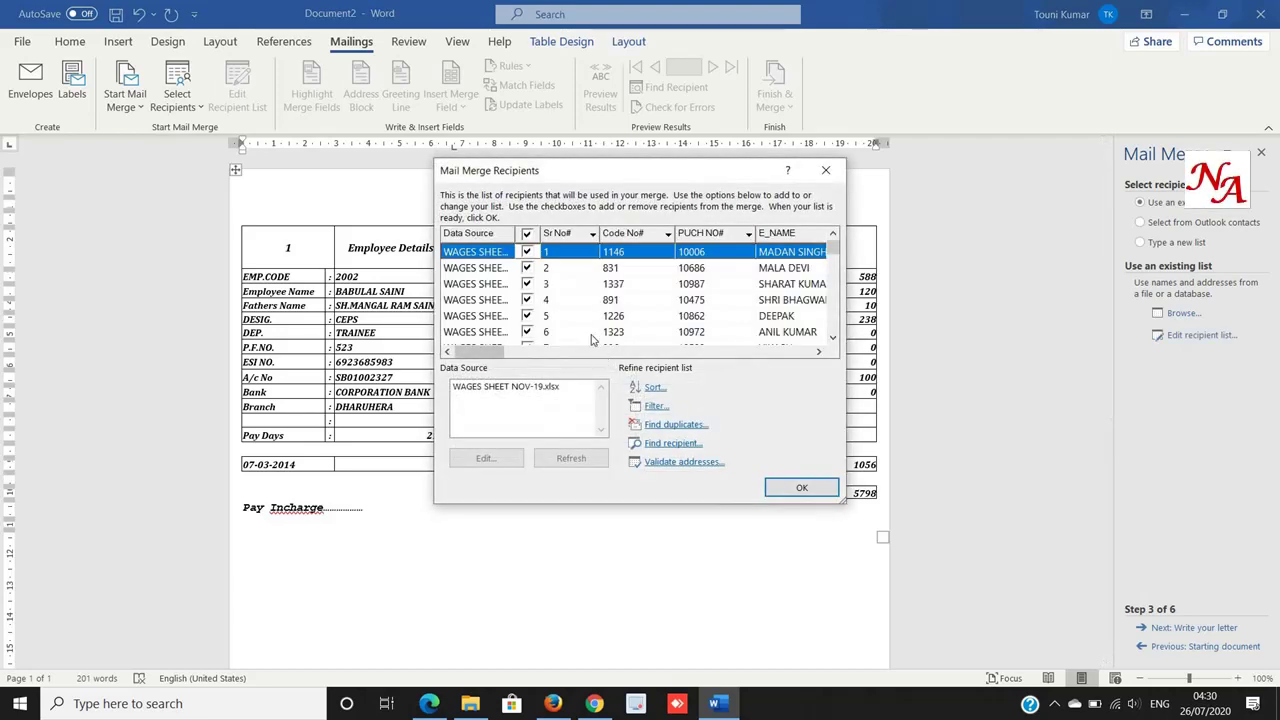
pyautogui.scroll(-3, 588, 313)
pyautogui.scroll(-4, 588, 313)
pyautogui.scroll(-5, 588, 313)
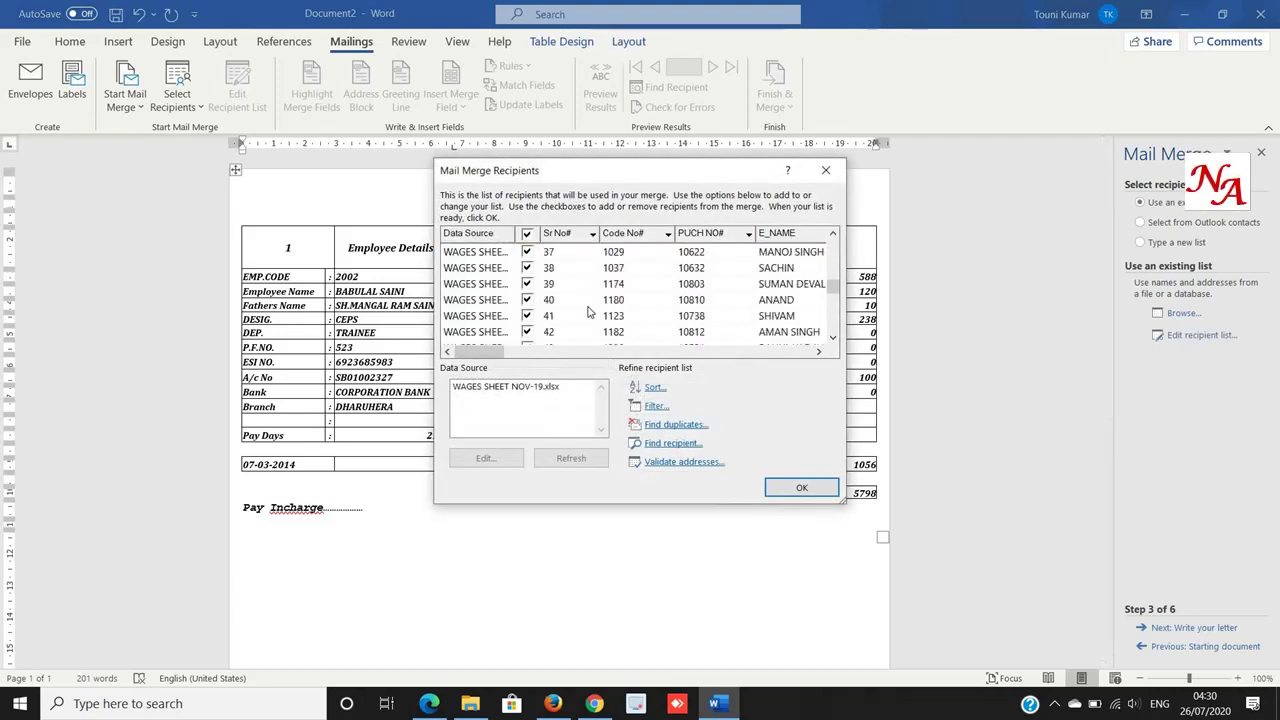
pyautogui.scroll(-6, 588, 313)
pyautogui.scroll(-10, 590, 310)
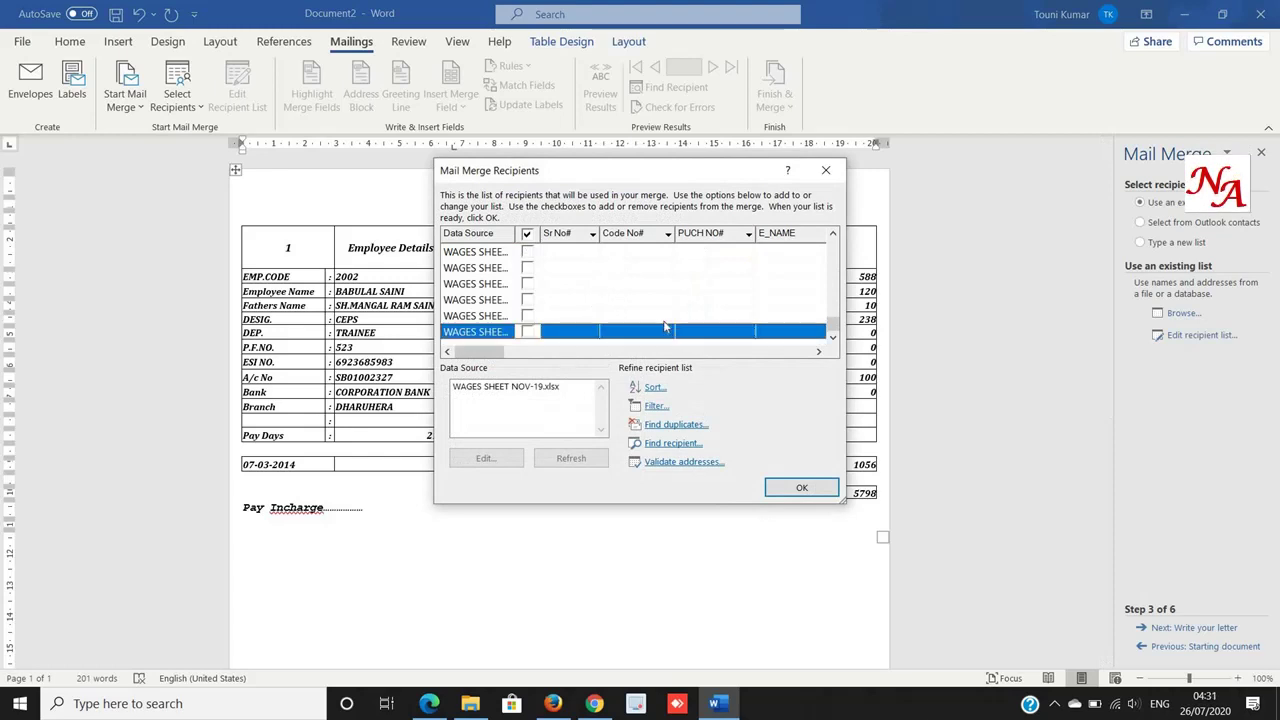
pyautogui.scroll(1, 665, 322)
pyautogui.scroll(3, 665, 322)
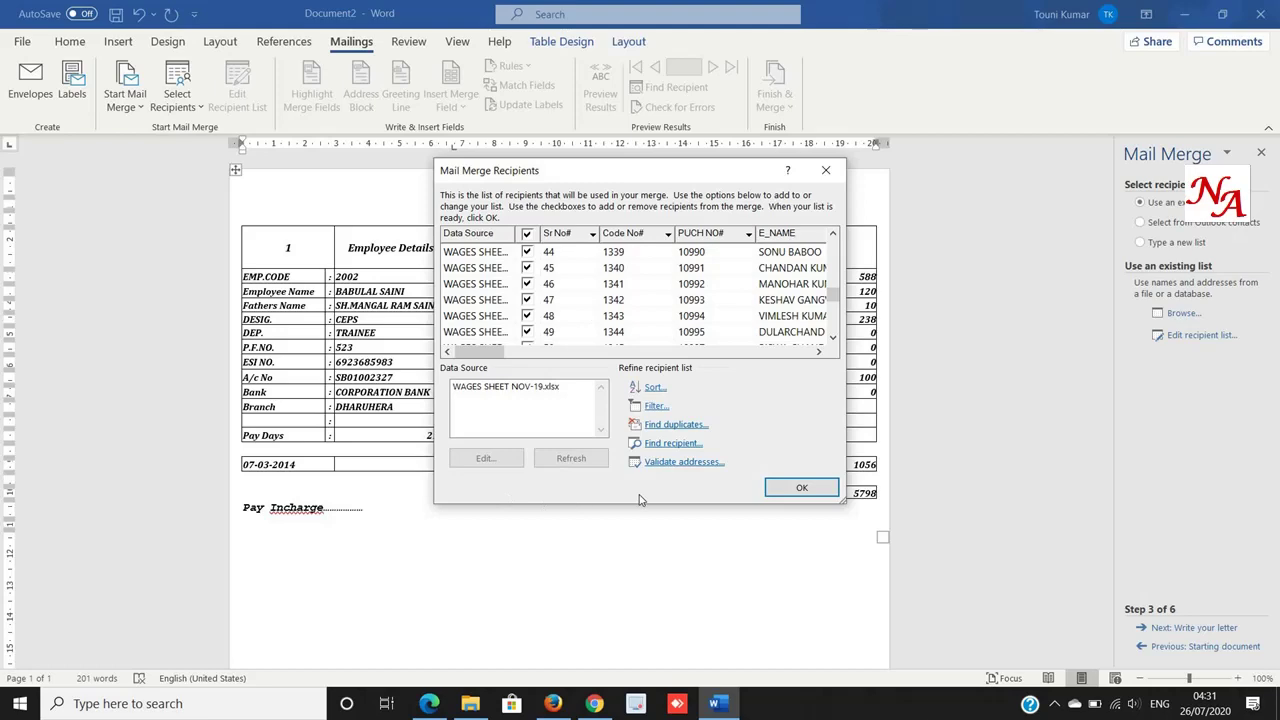
pyautogui.click(832, 492)
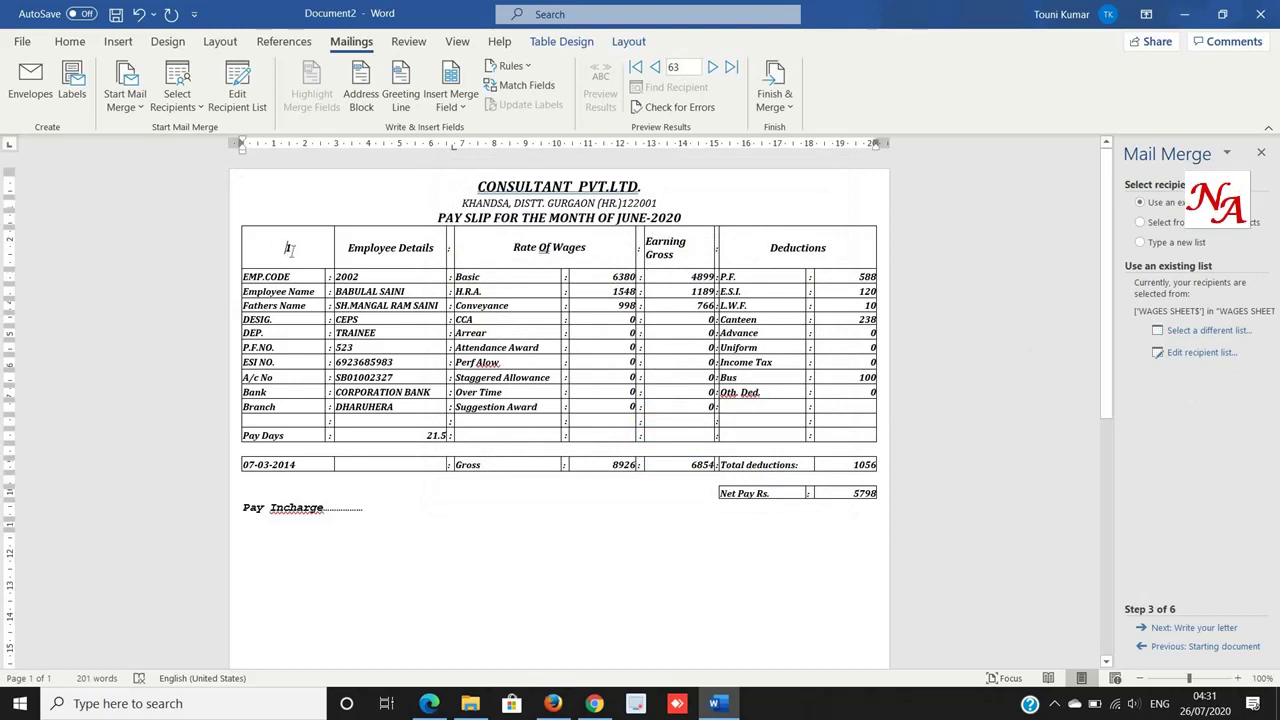
# Replace sample values 1, 2002 and the employee name with Sr_No, Code_No and E_NAME fields.
pyautogui.doubleClick(289, 248)
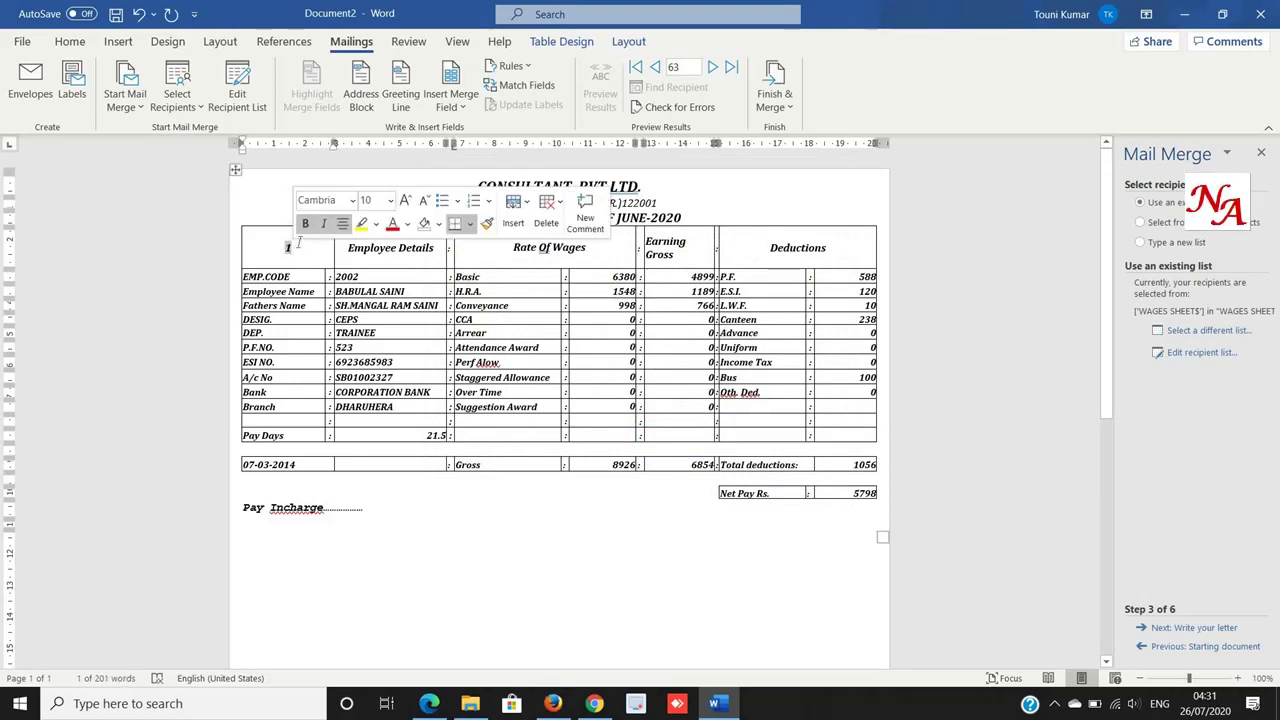
pyautogui.click(458, 104)
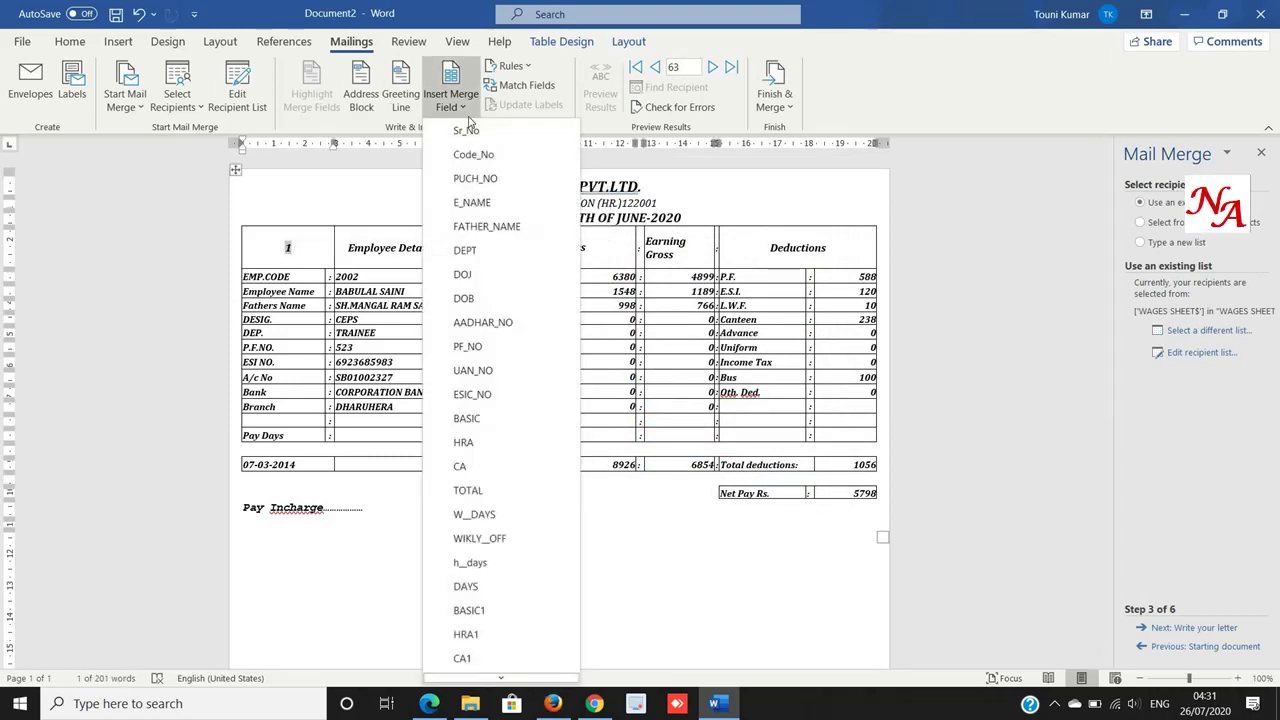
pyautogui.click(466, 130)
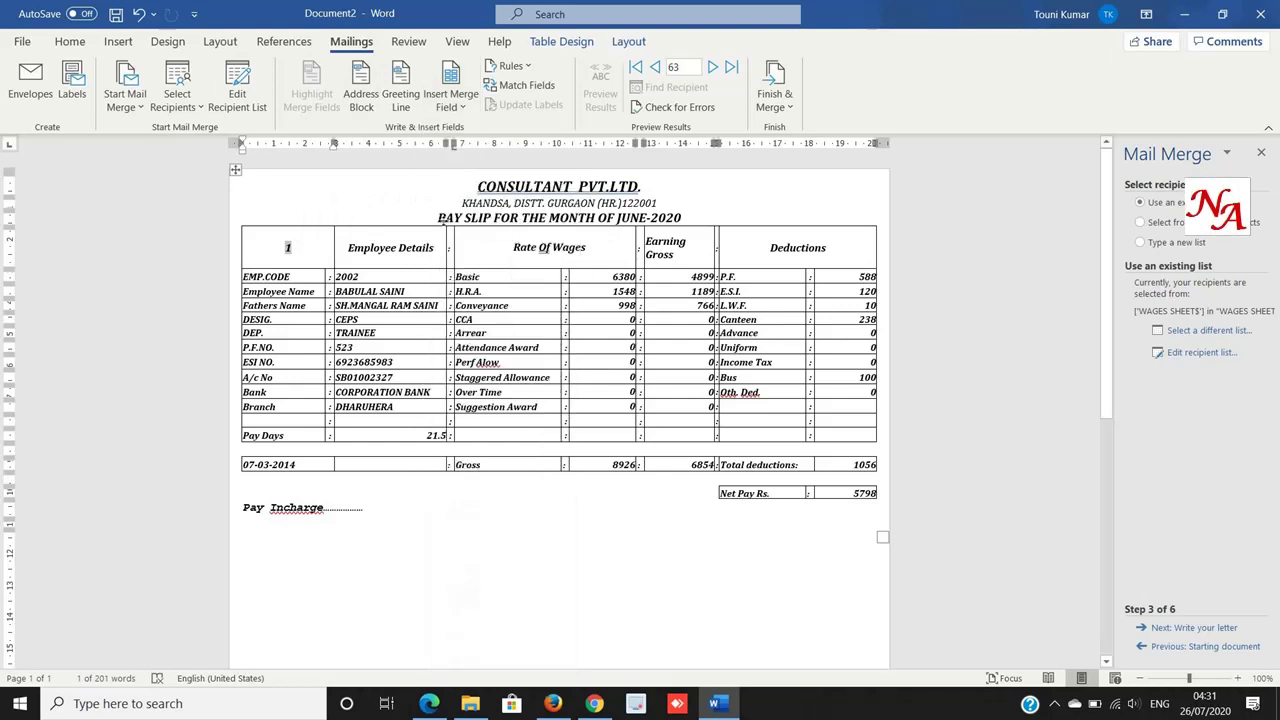
pyautogui.doubleClick(346, 276)
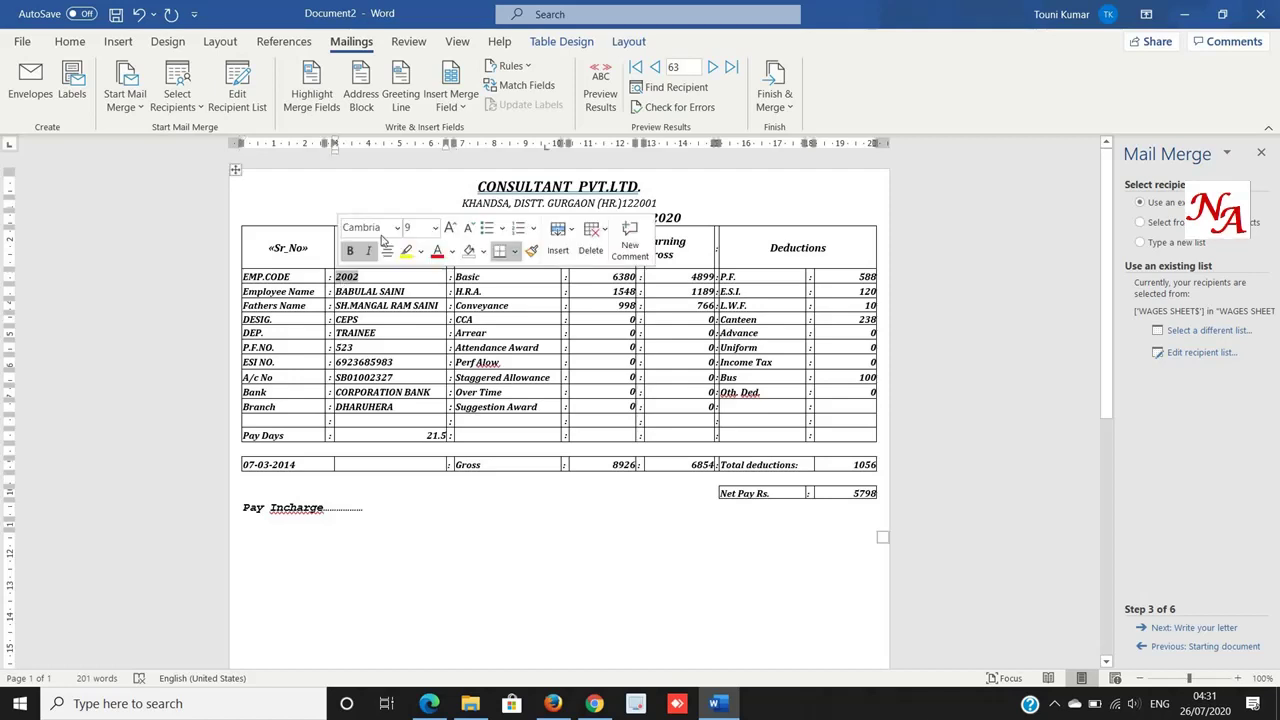
pyautogui.click(458, 106)
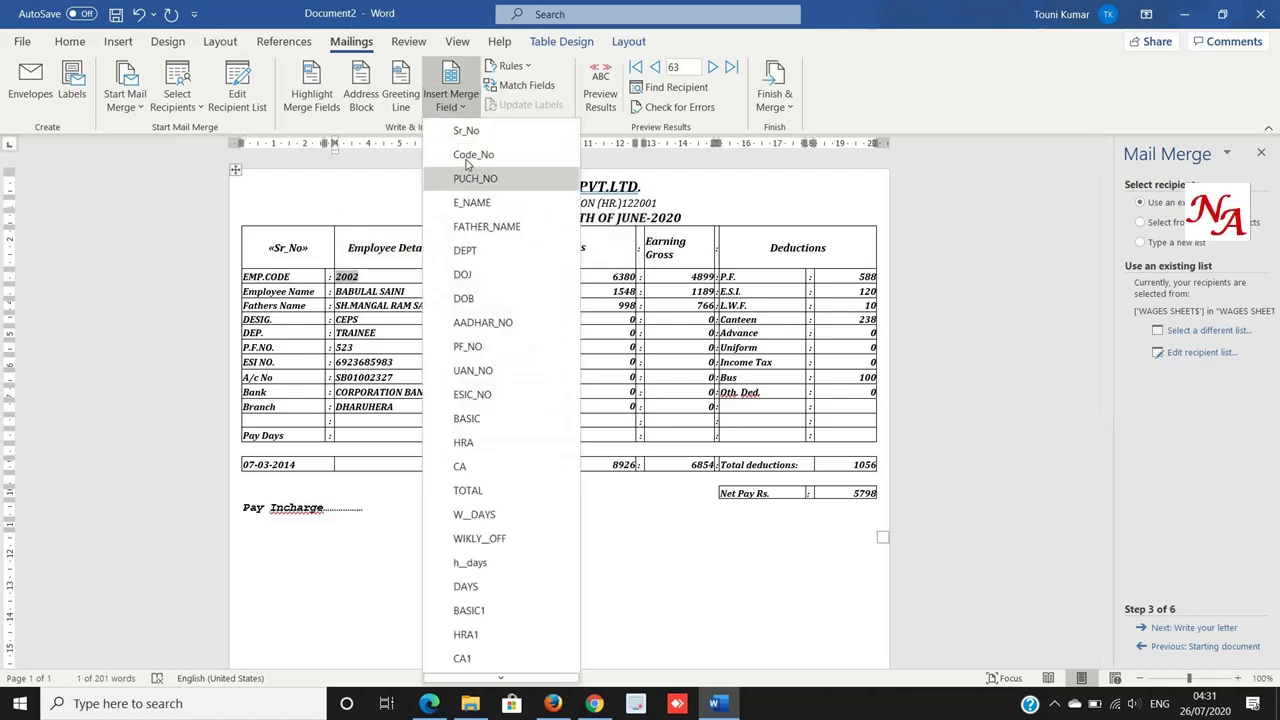
pyautogui.click(473, 154)
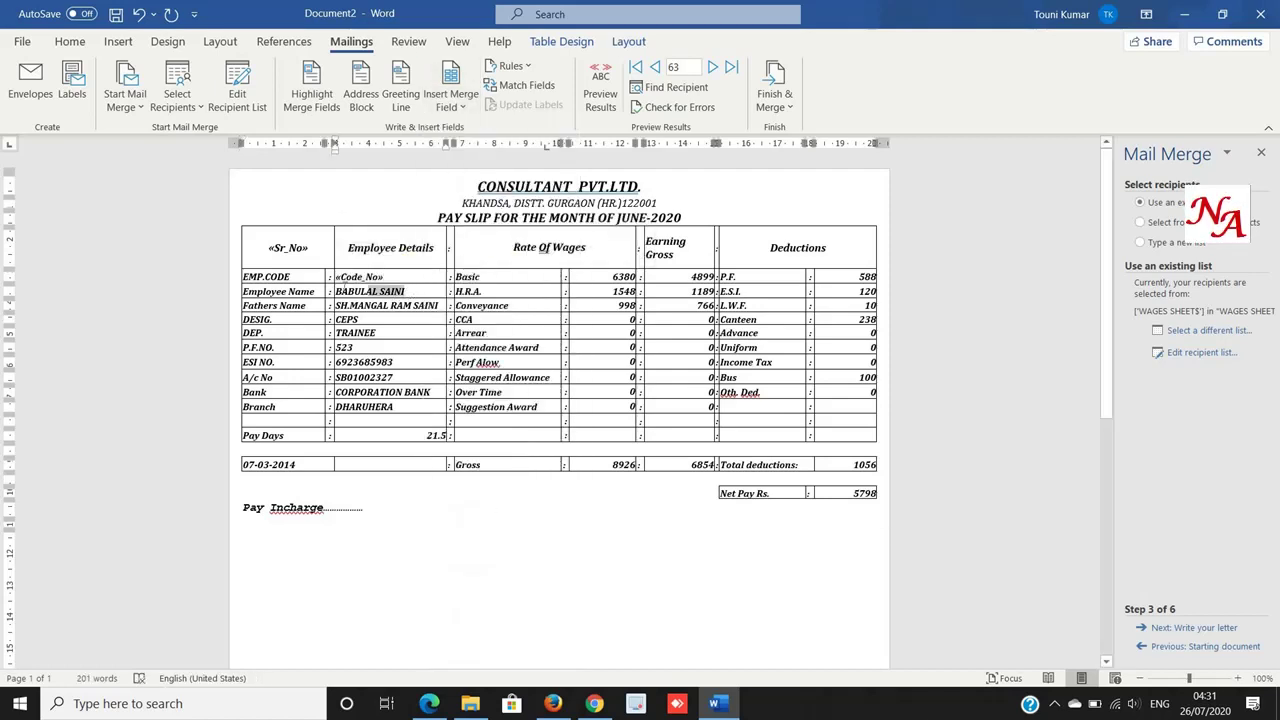
pyautogui.moveTo(408, 291); pyautogui.dragTo(336, 291)
pyautogui.click(455, 104)
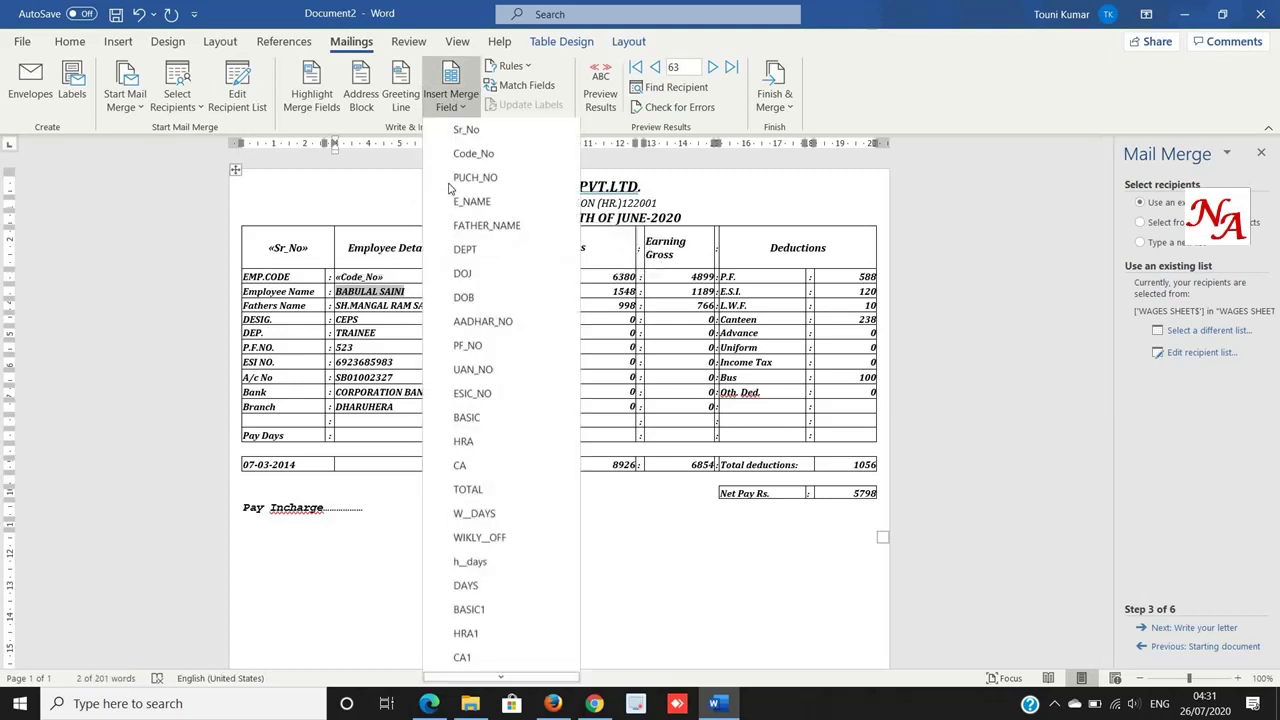
pyautogui.click(470, 202)
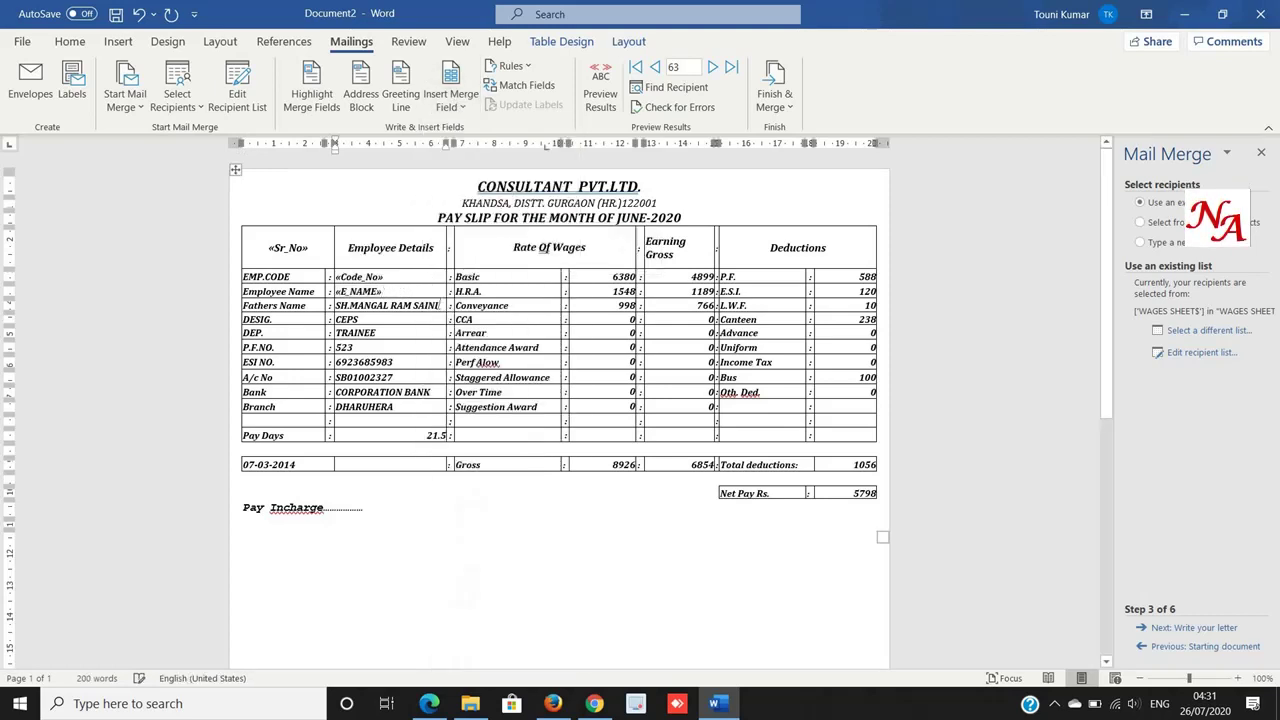
# Delete the sample father's name and insert the FATHER_NAME merge field.
pyautogui.moveTo(438, 305); pyautogui.dragTo(338, 305)
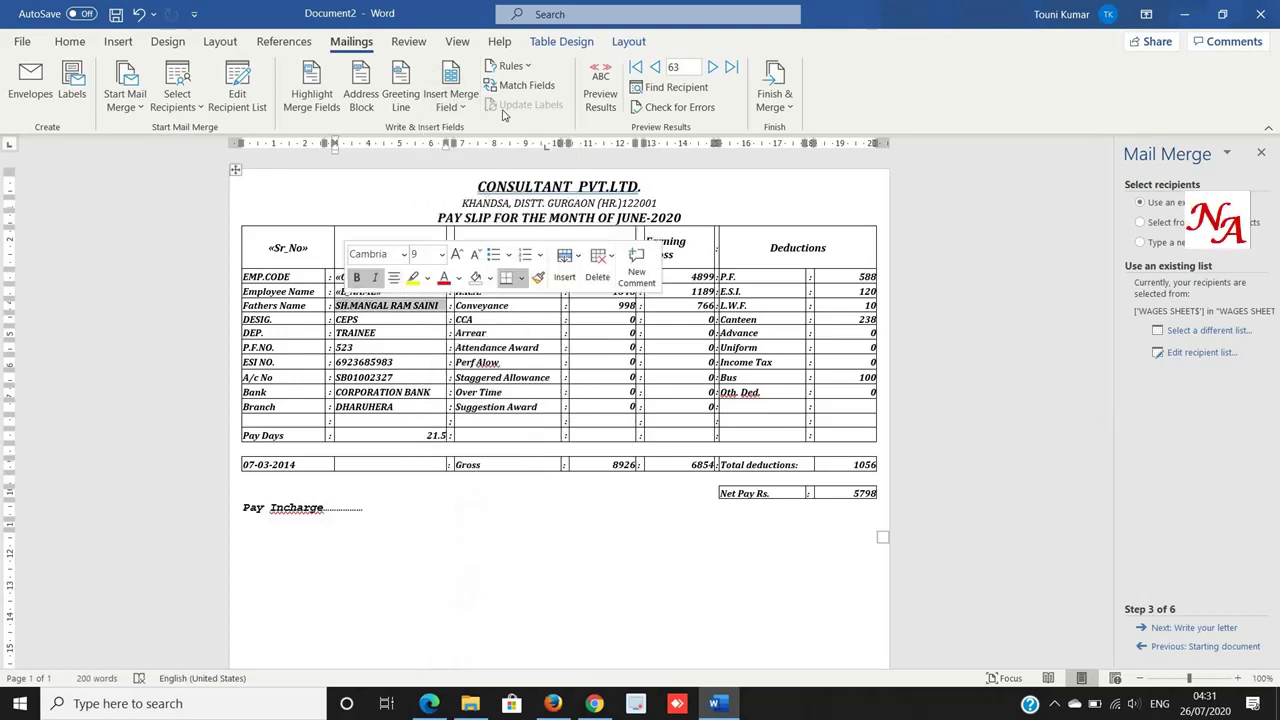
pyautogui.click(455, 104)
pyautogui.click(470, 217)
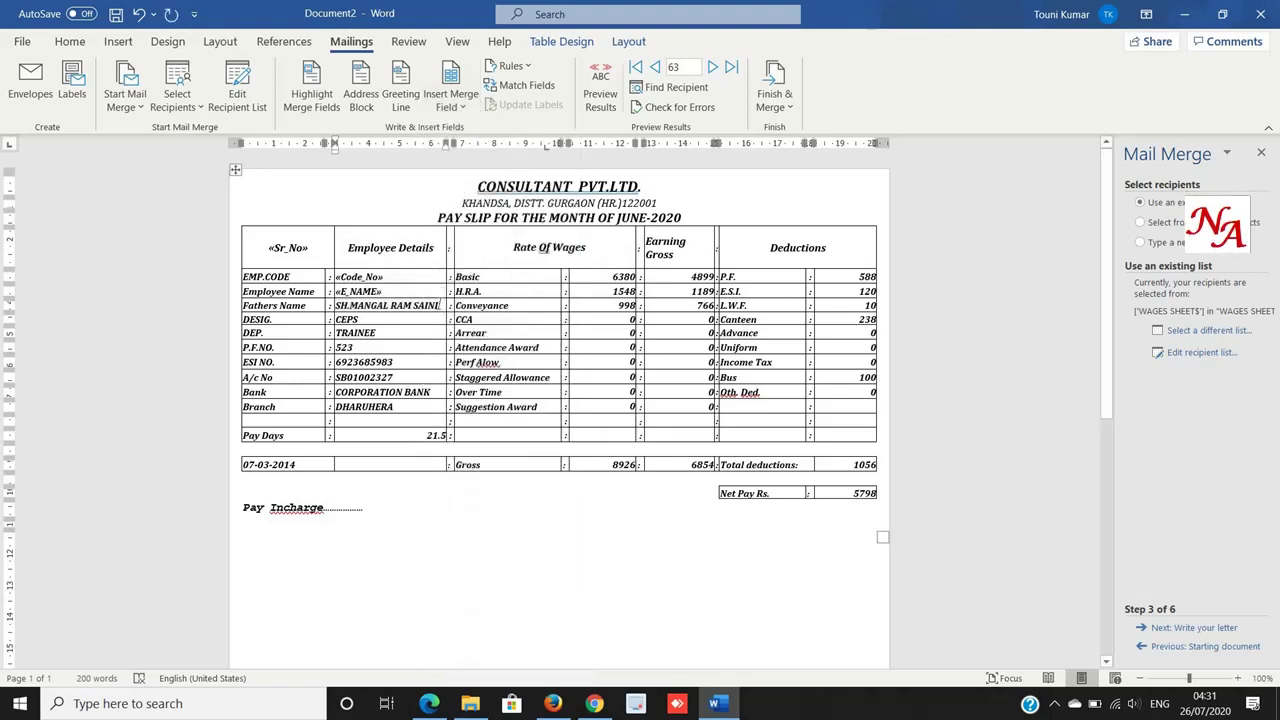
pyautogui.tripleClick(440, 305)
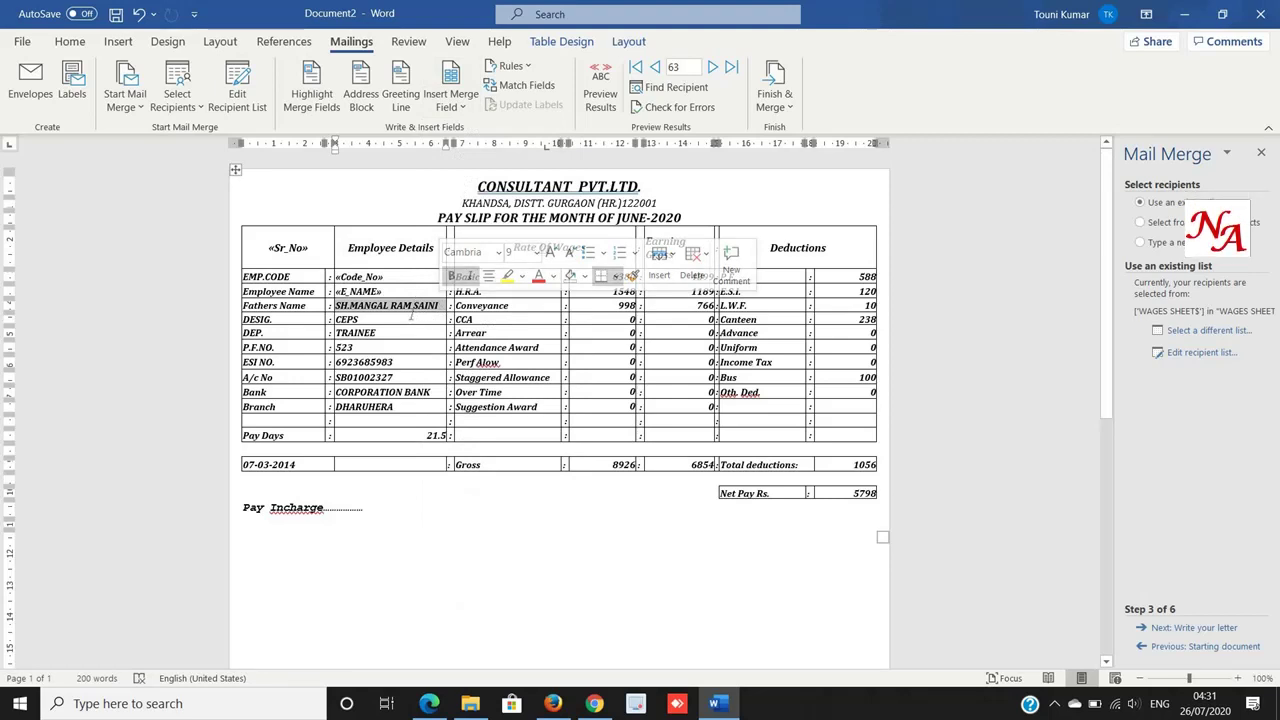
pyautogui.click(439, 305)
pyautogui.moveTo(437, 305); pyautogui.dragTo(339, 303)
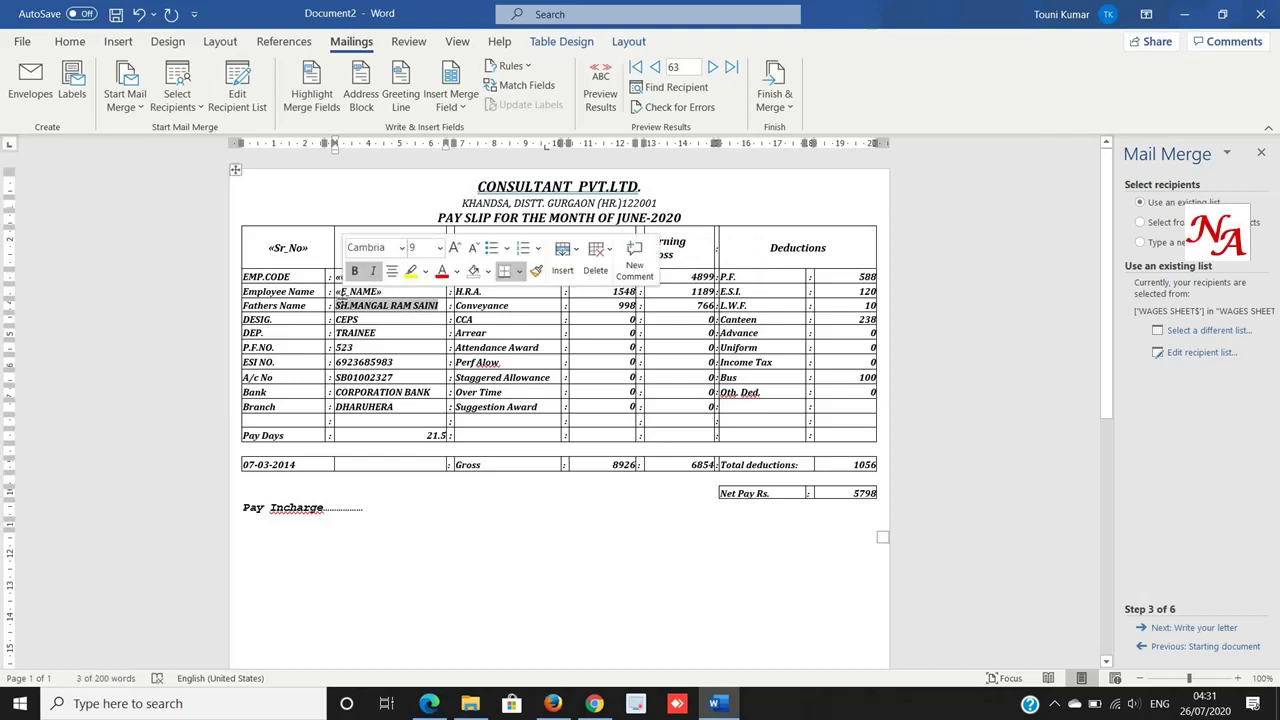
pyautogui.press('Delete')
pyautogui.click(466, 107)
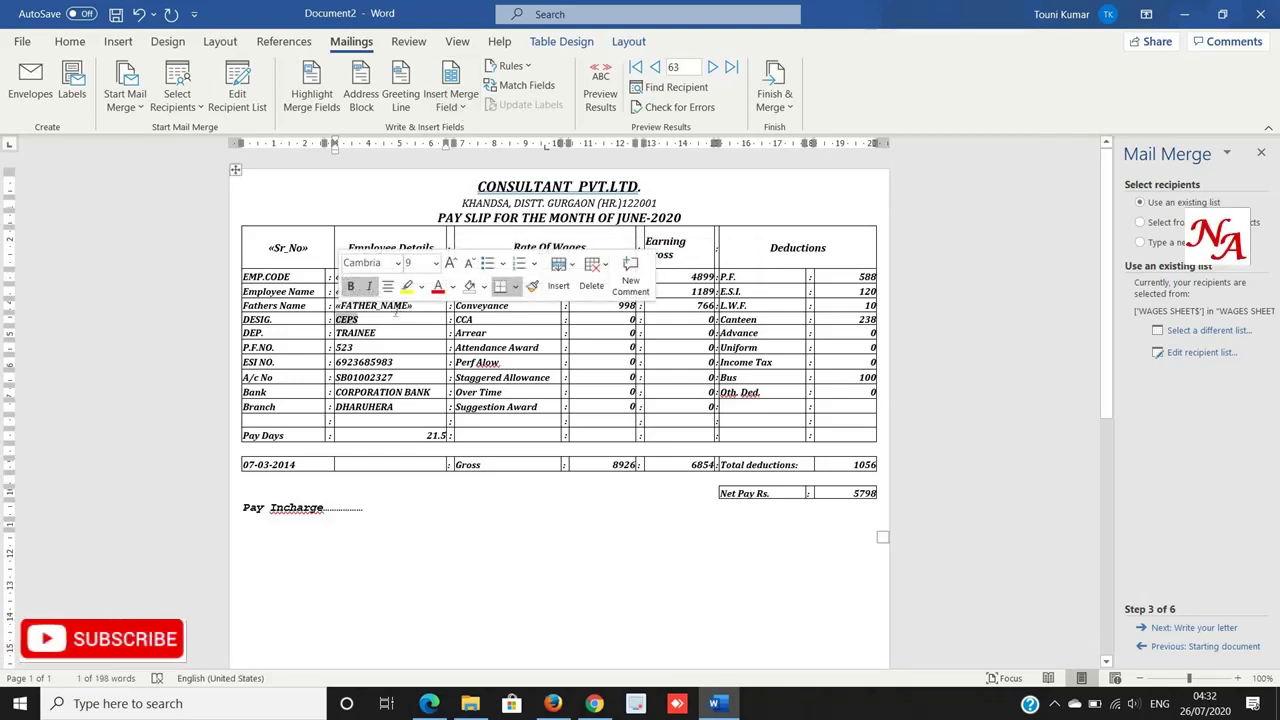
# Change the designation from CEPS to HELPER.
pyautogui.click(398, 311)
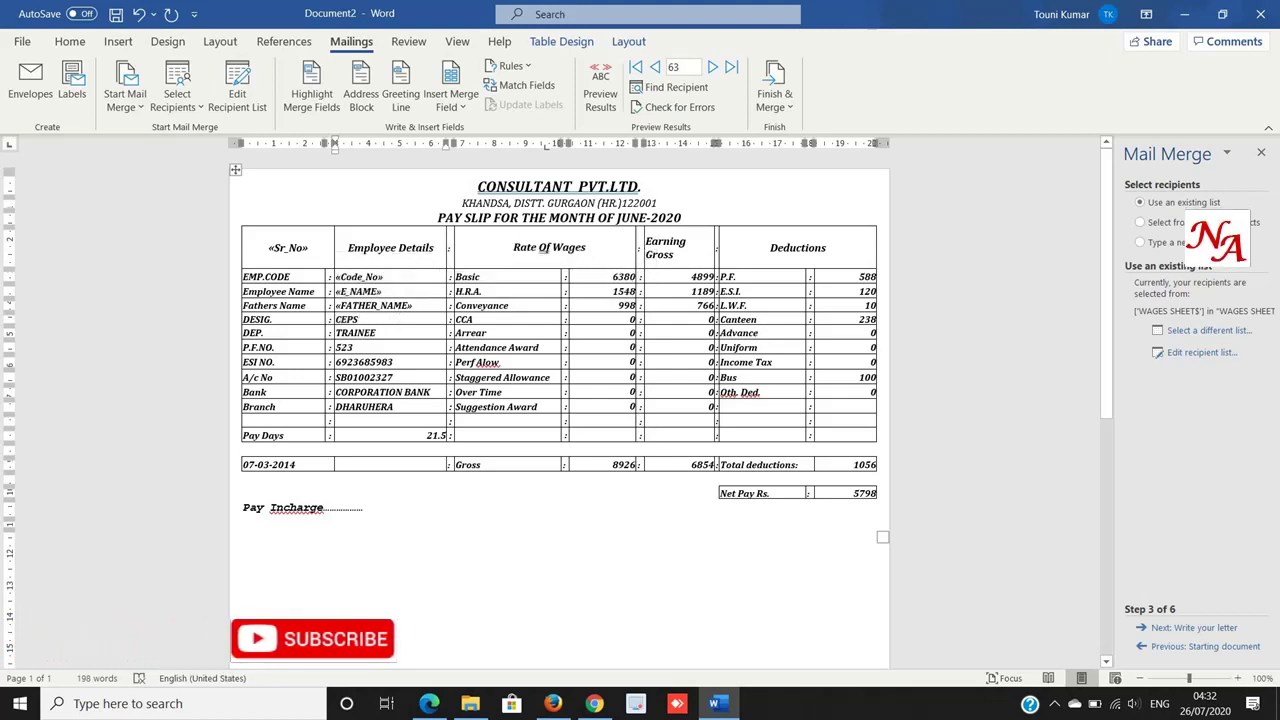
pyautogui.press('BackSpace')
pyautogui.press('BackSpace')
pyautogui.press('BackSpace')
pyautogui.write('H')
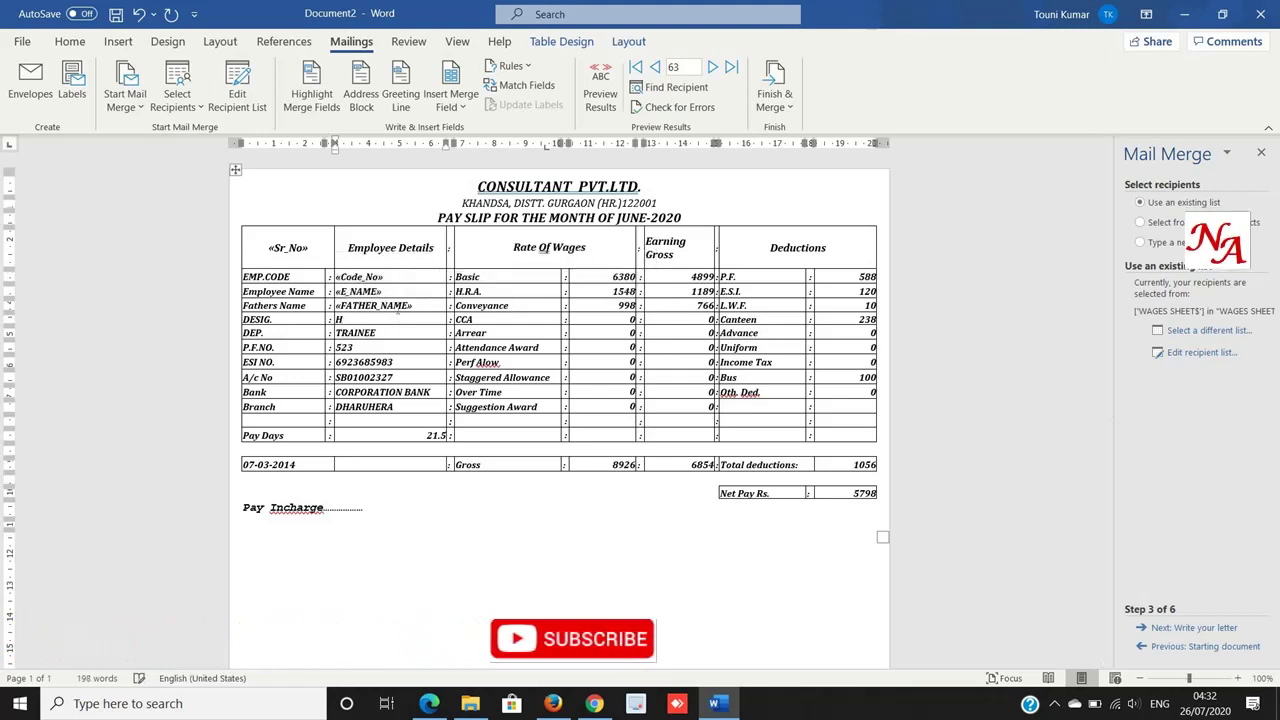
pyautogui.write('ELPER')
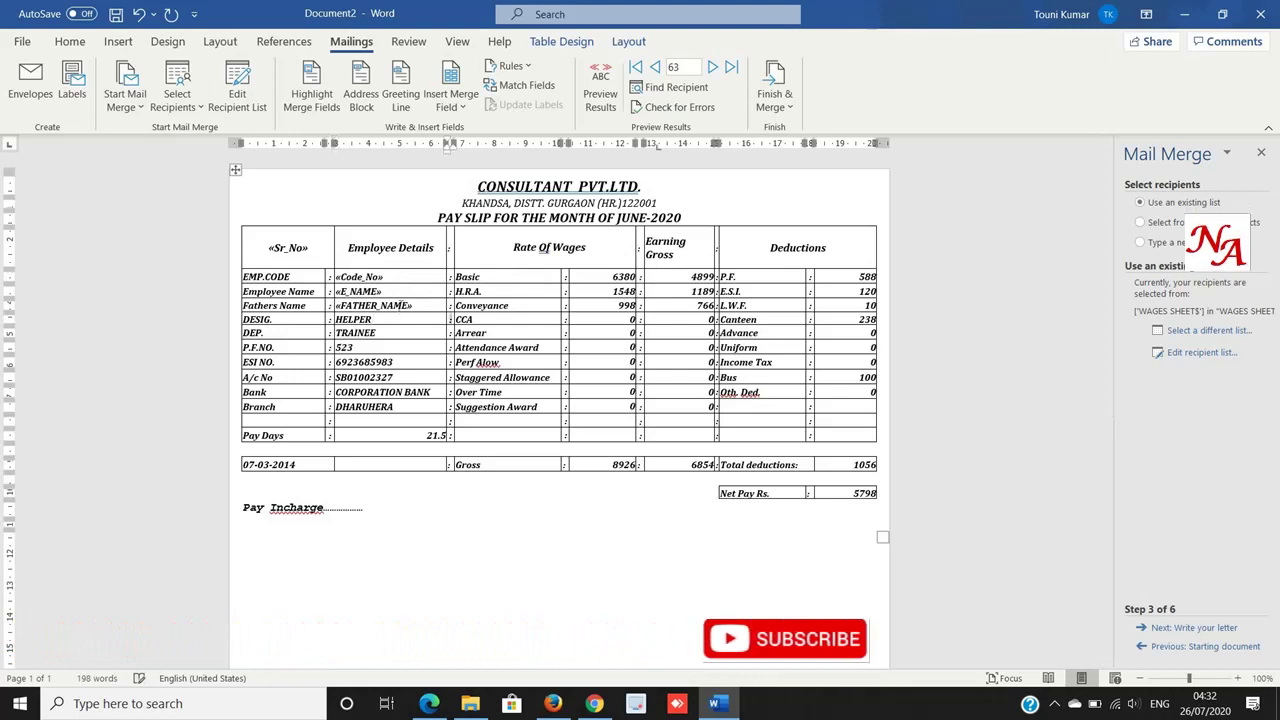
# Replace the TRAINEE department with the DEPT field and select P.F. number 523 for replacement.
pyautogui.doubleClick(400, 336)
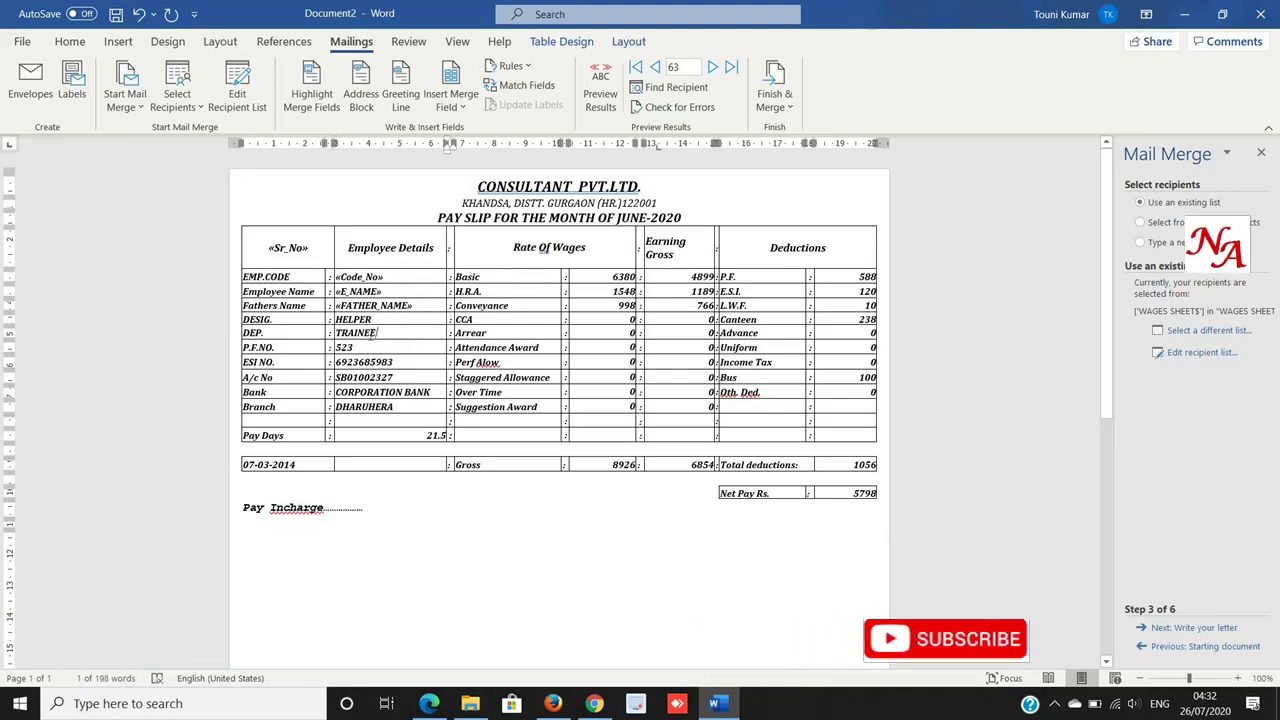
pyautogui.hotkey('shift', 'Home')
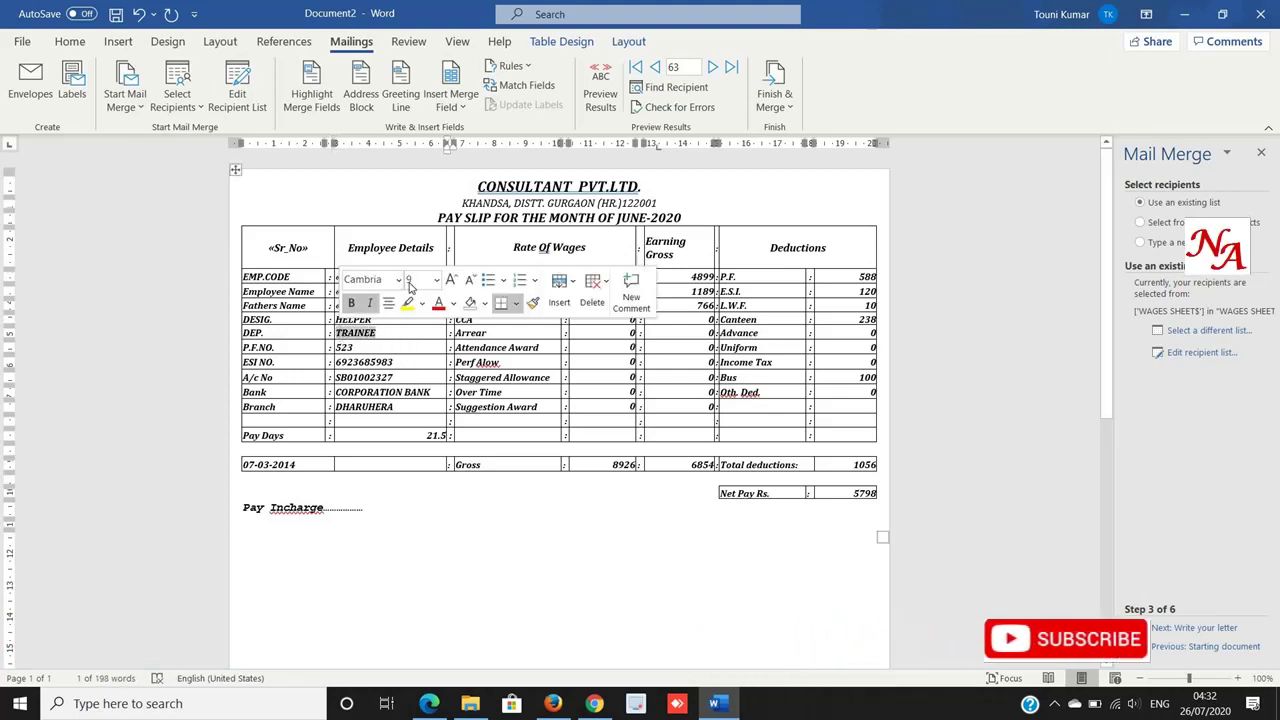
pyautogui.click(451, 106)
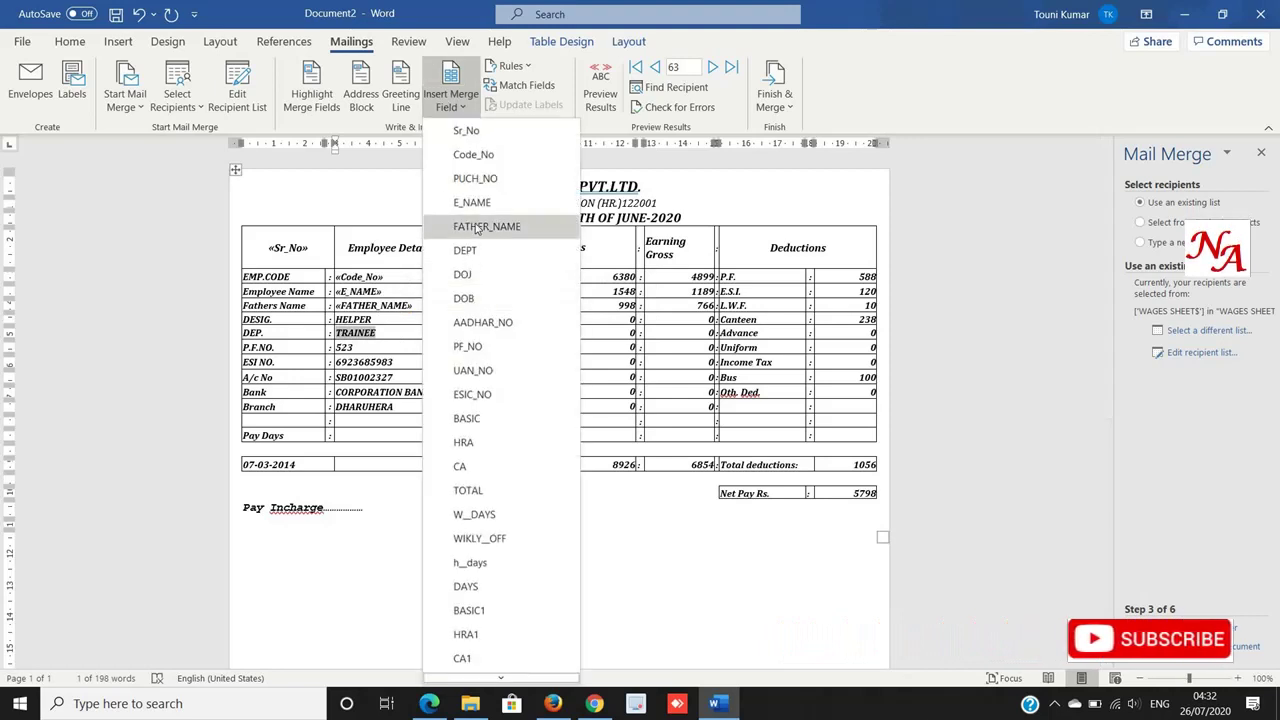
pyautogui.click(465, 250)
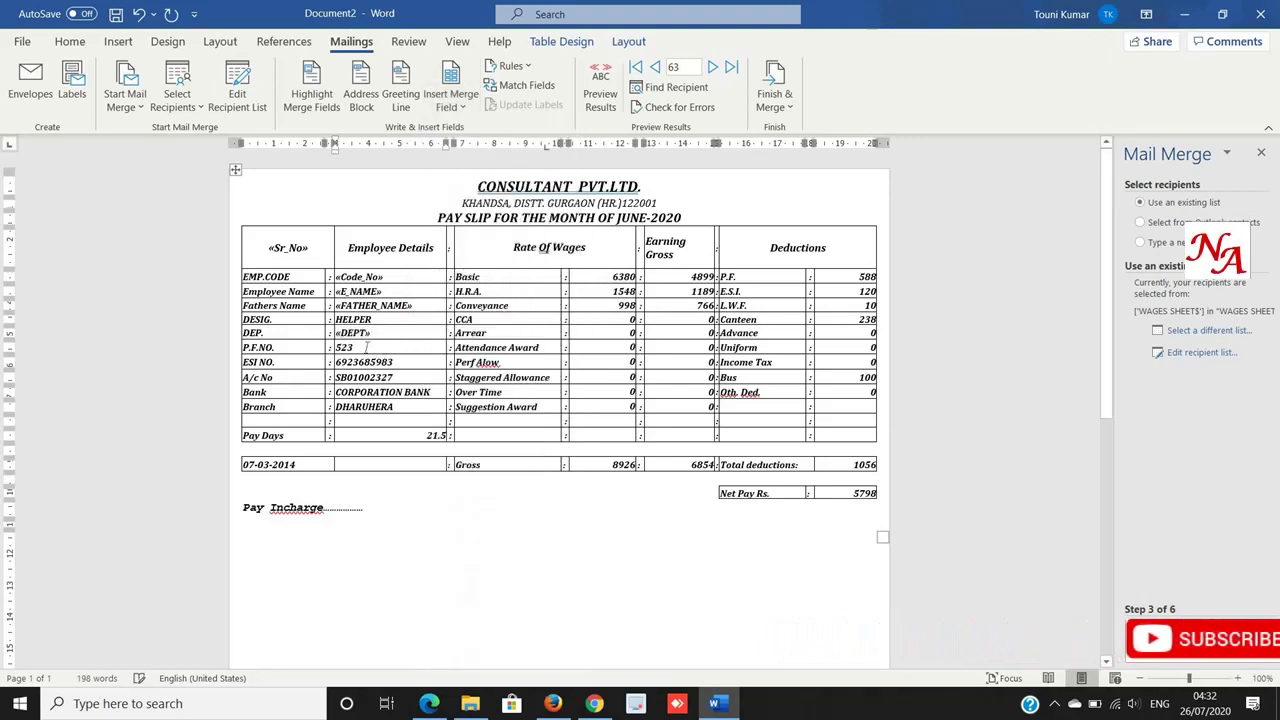
pyautogui.doubleClick(343, 347)
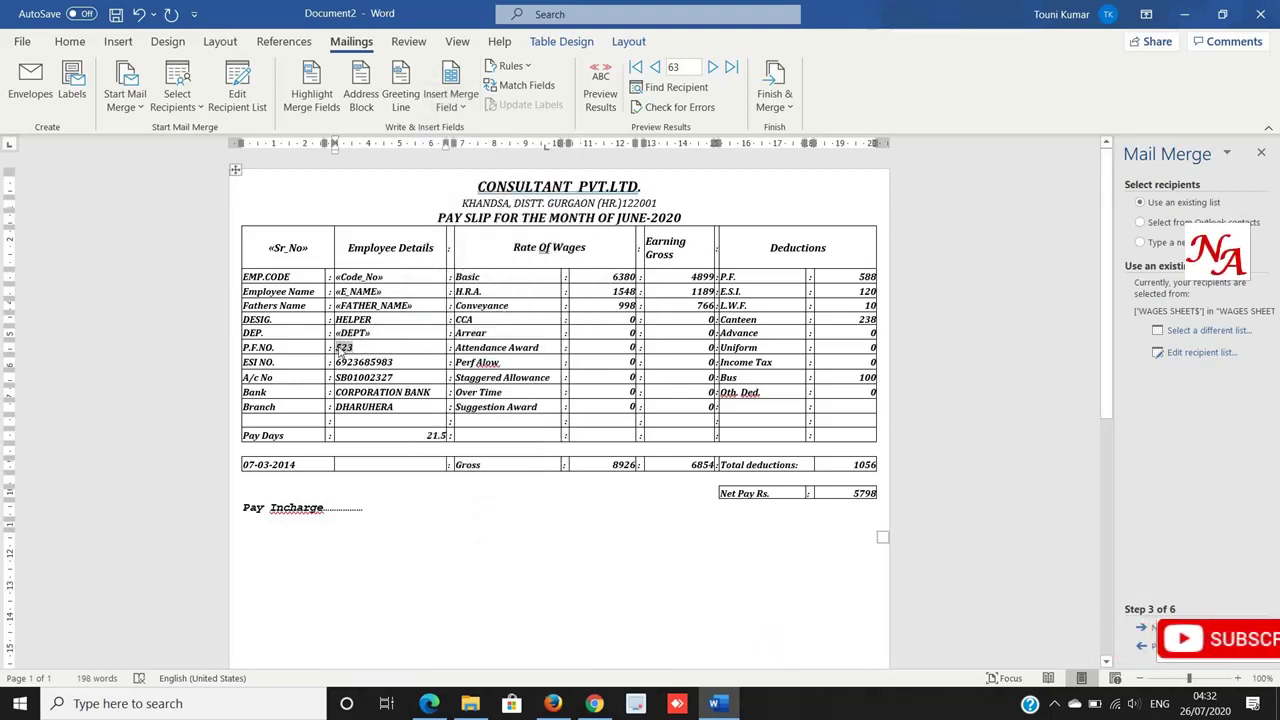
pyautogui.click(451, 106)
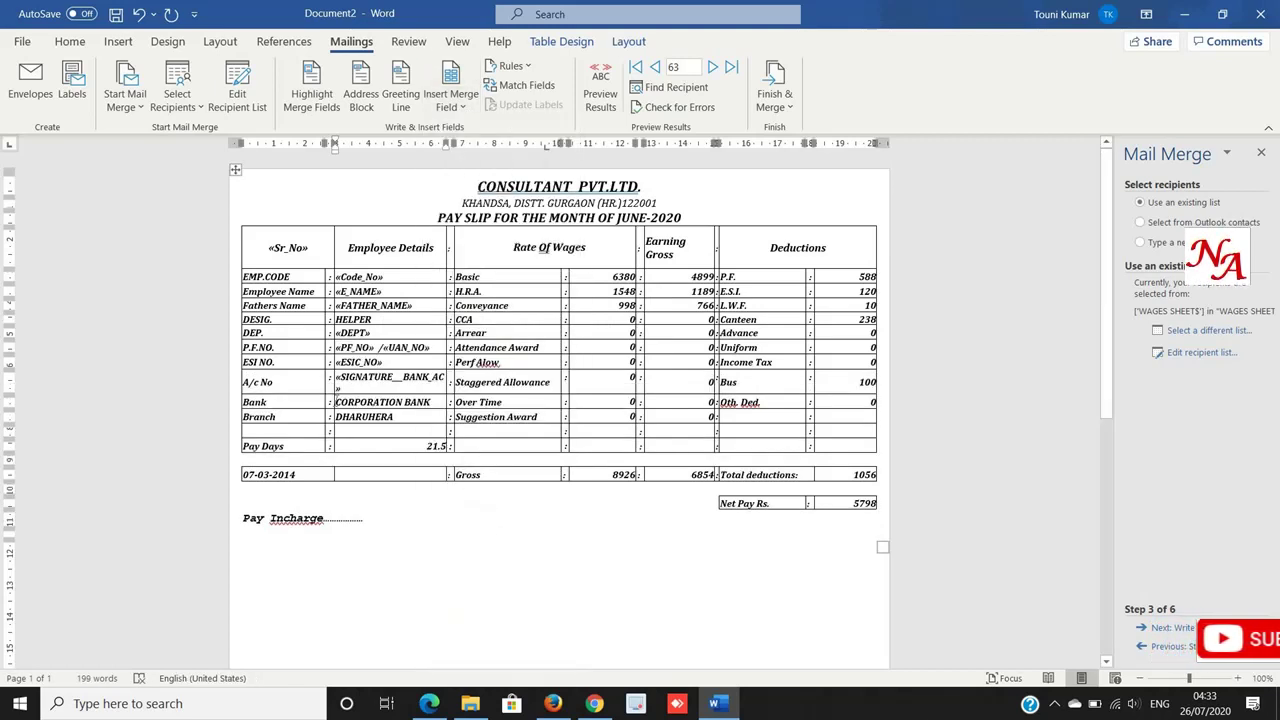
# Clear the sample bank name CORPORATION BANK and branch DHARUHERA.
pyautogui.moveTo(336, 402); pyautogui.dragTo(404, 401)
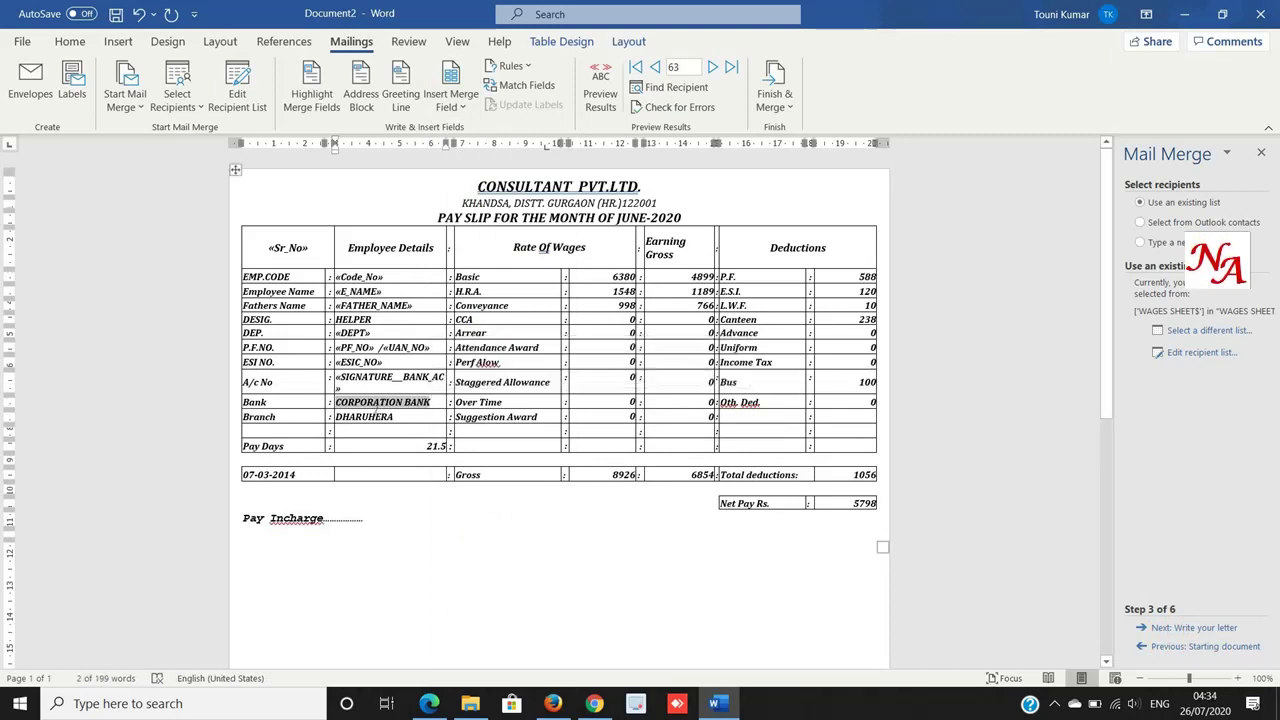
pyautogui.press('Delete')
pyautogui.doubleClick(393, 417)
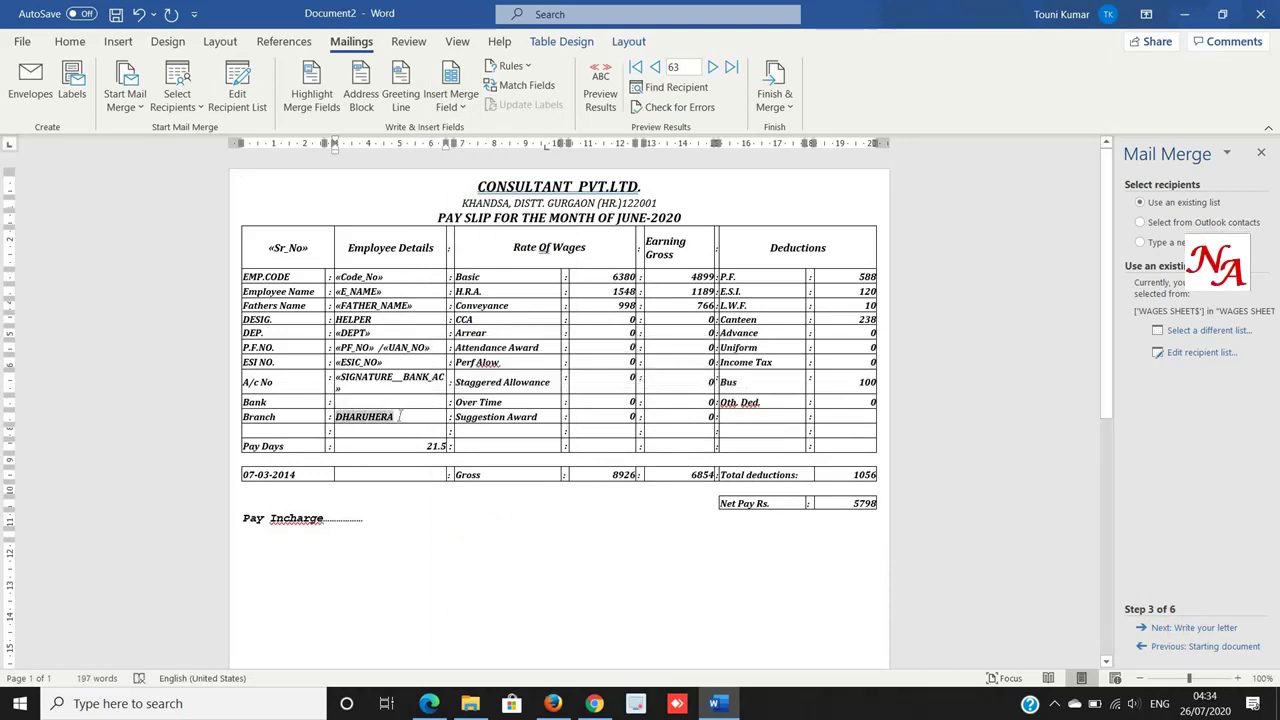
pyautogui.press('Delete')
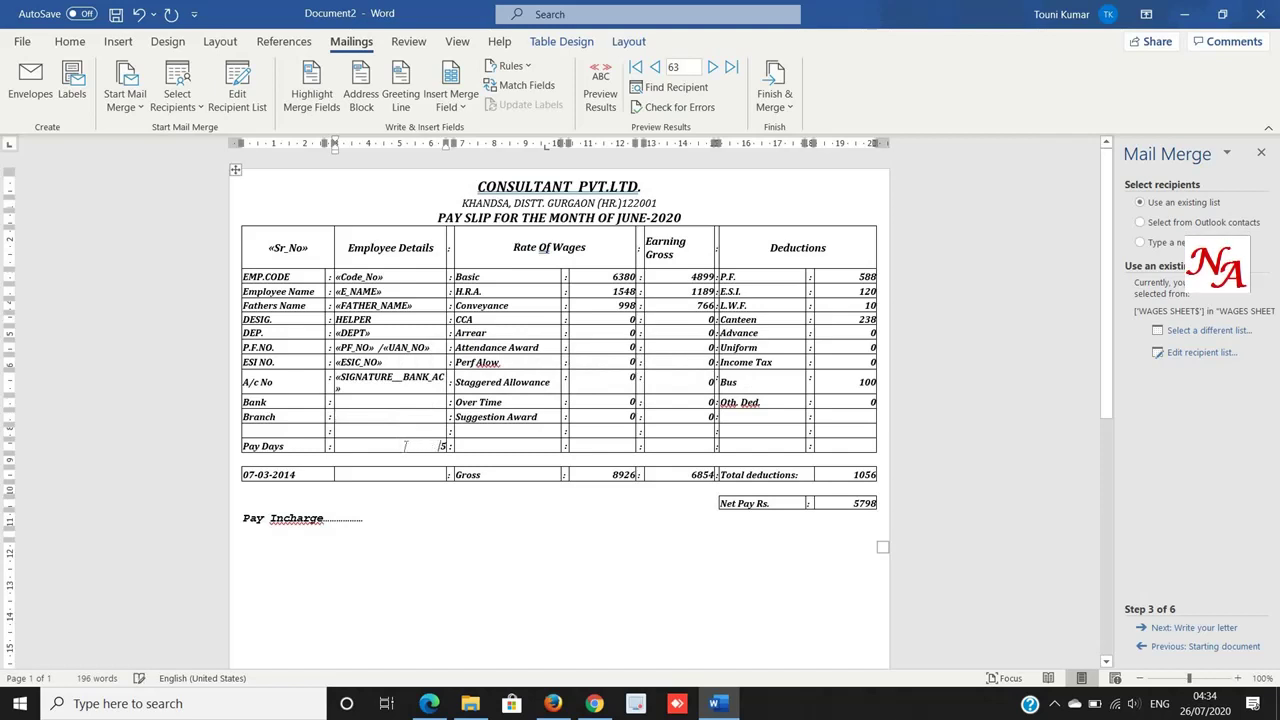
# Insert the DAYS field into Pay Days and replace the Basic rate 6380 with BASIC.
pyautogui.click(451, 100)
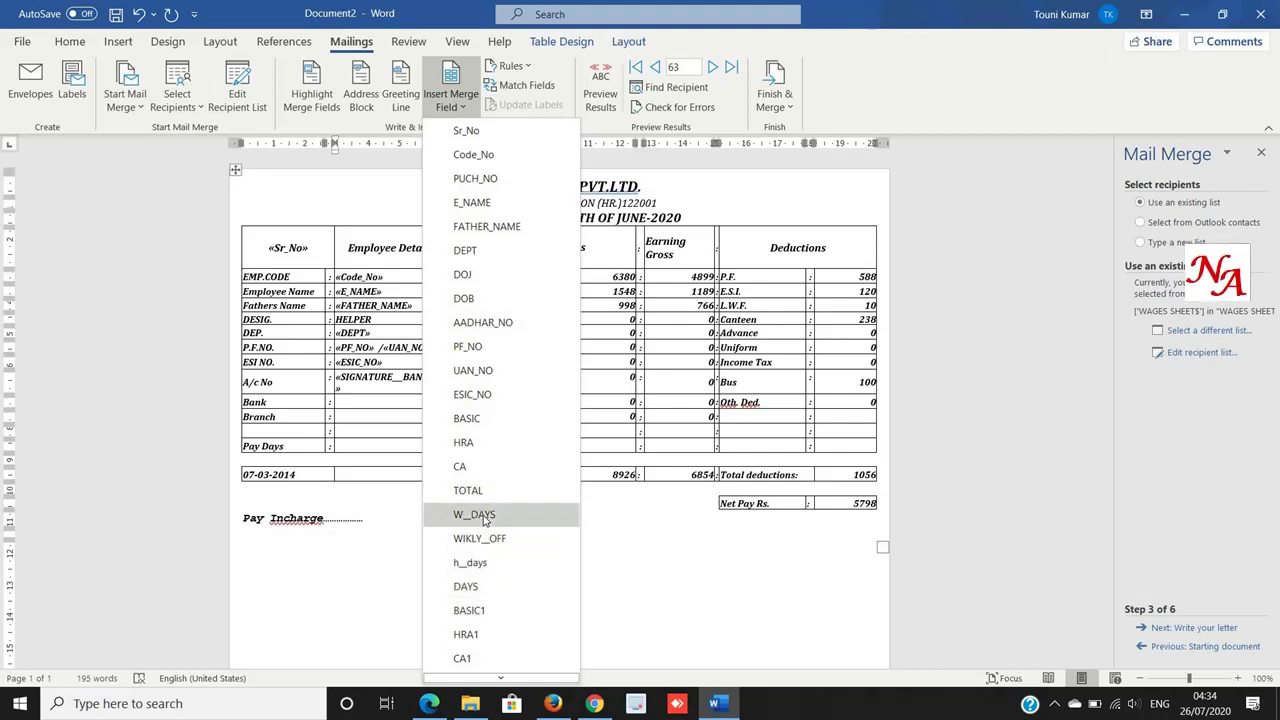
pyautogui.click(466, 587)
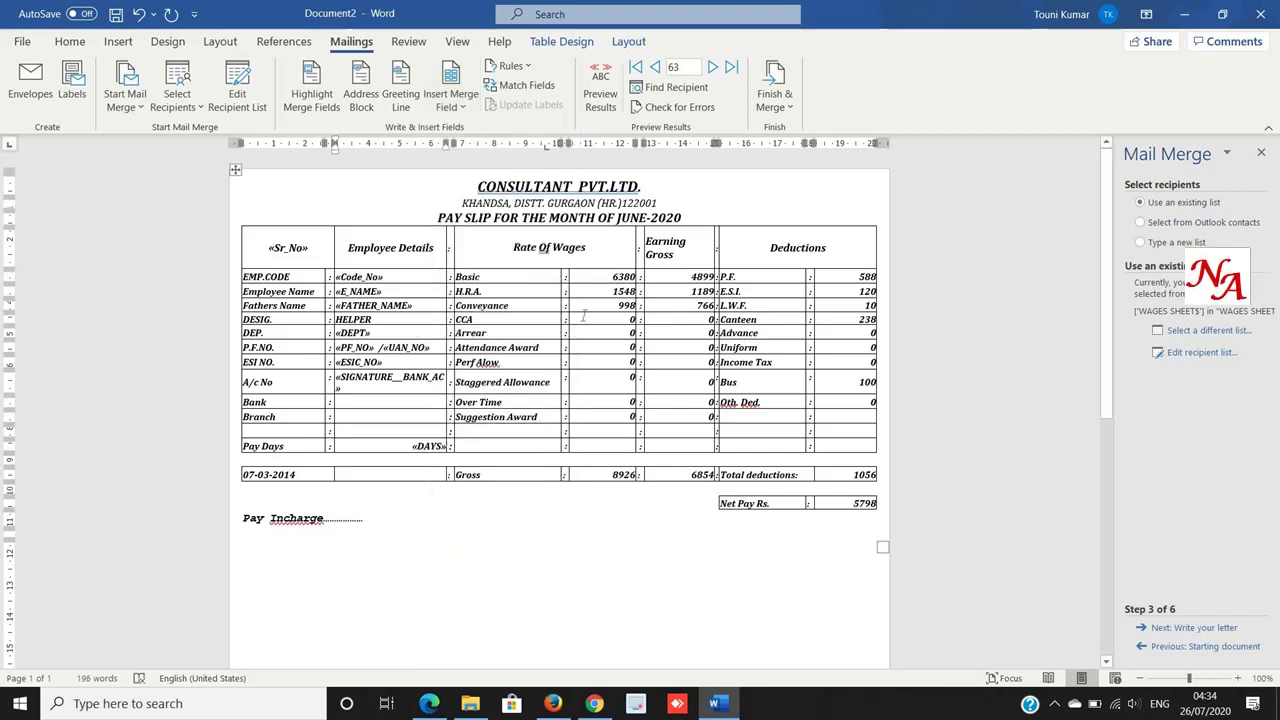
pyautogui.doubleClick(592, 285)
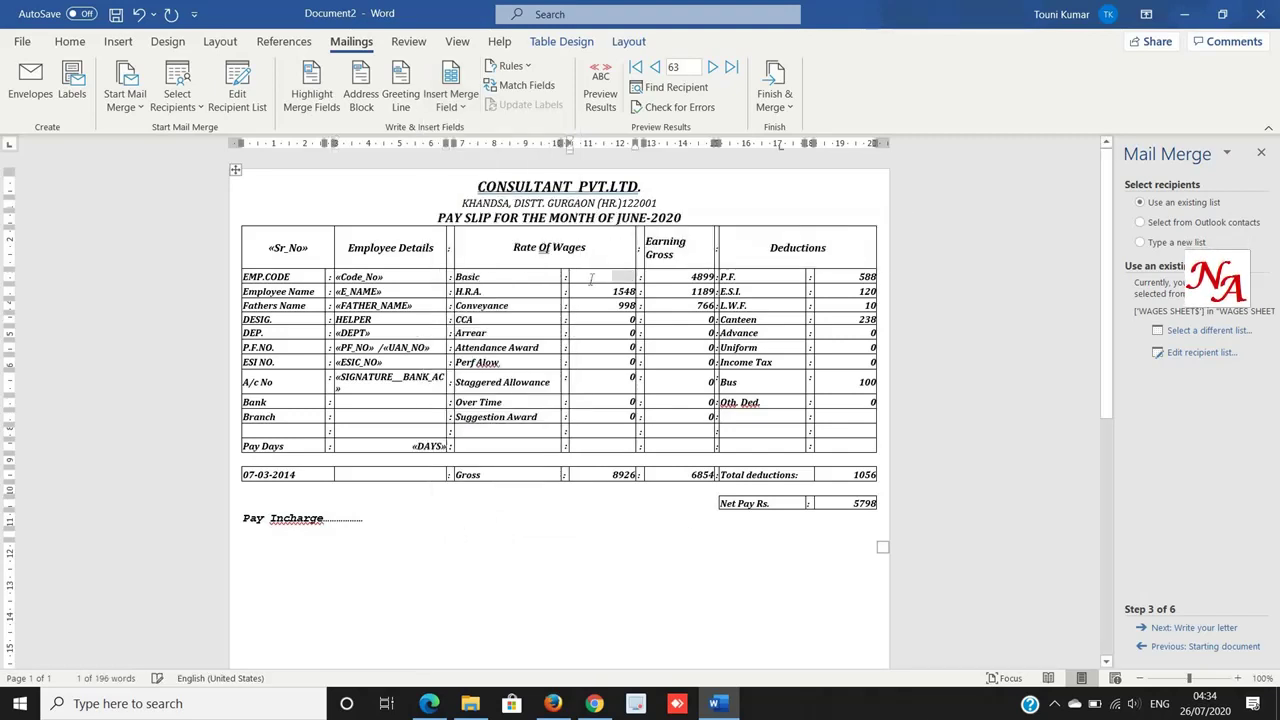
pyautogui.press('Delete')
pyautogui.click(455, 110)
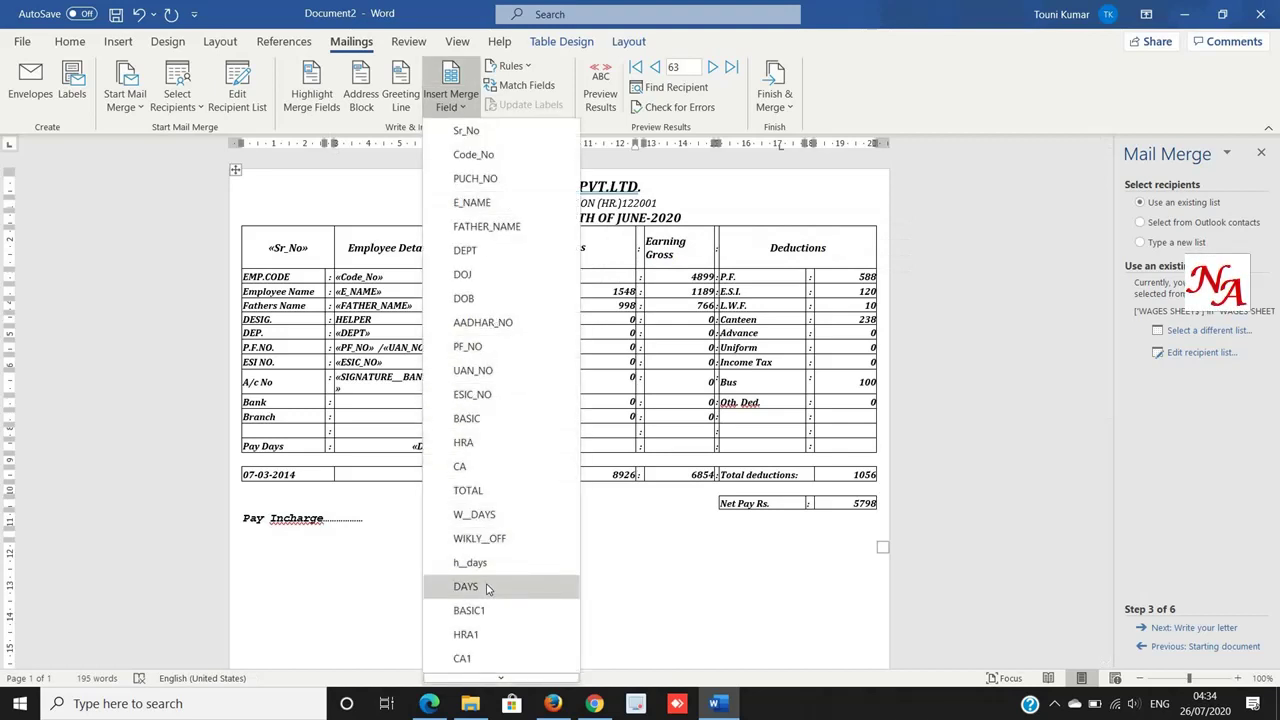
pyautogui.click(466, 418)
# Replace the H.R.A., Conveyance and Gross rates with HRA, CA and TOTAL fields.
pyautogui.press('Delete')
pyautogui.press('Delete')
pyautogui.press('Delete')
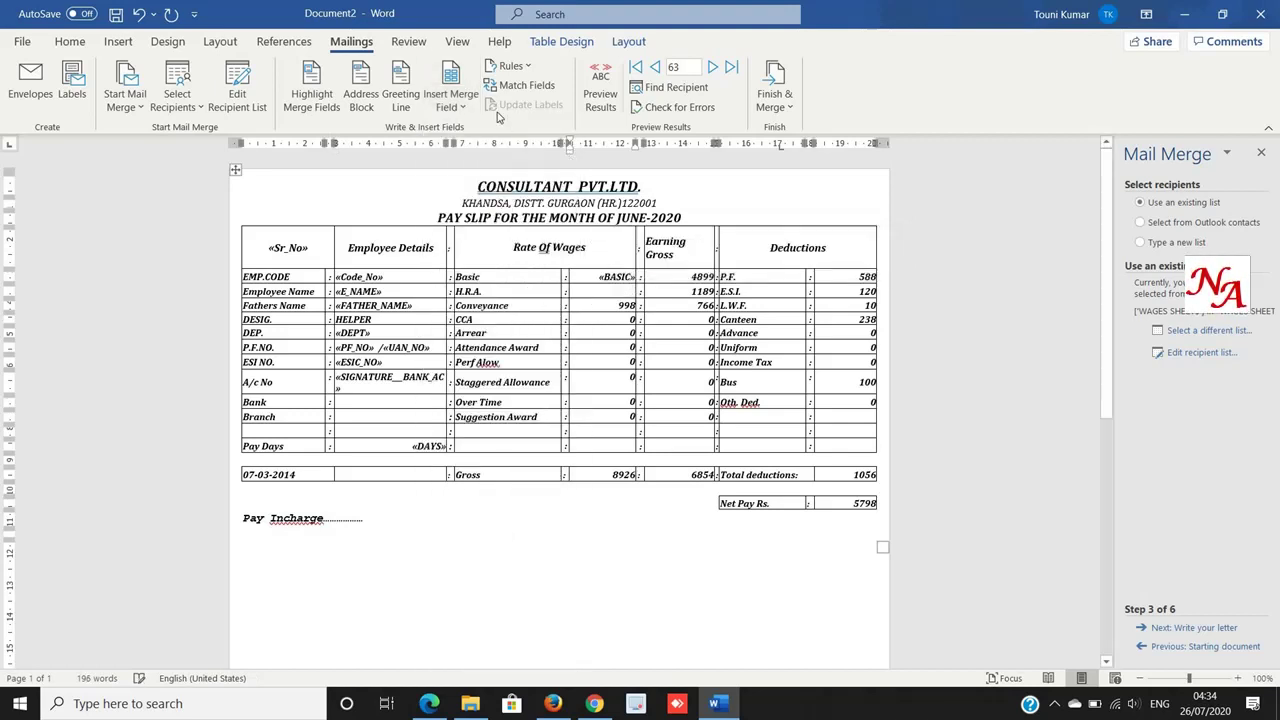
pyautogui.click(451, 90)
pyautogui.click(463, 442)
pyautogui.click(451, 90)
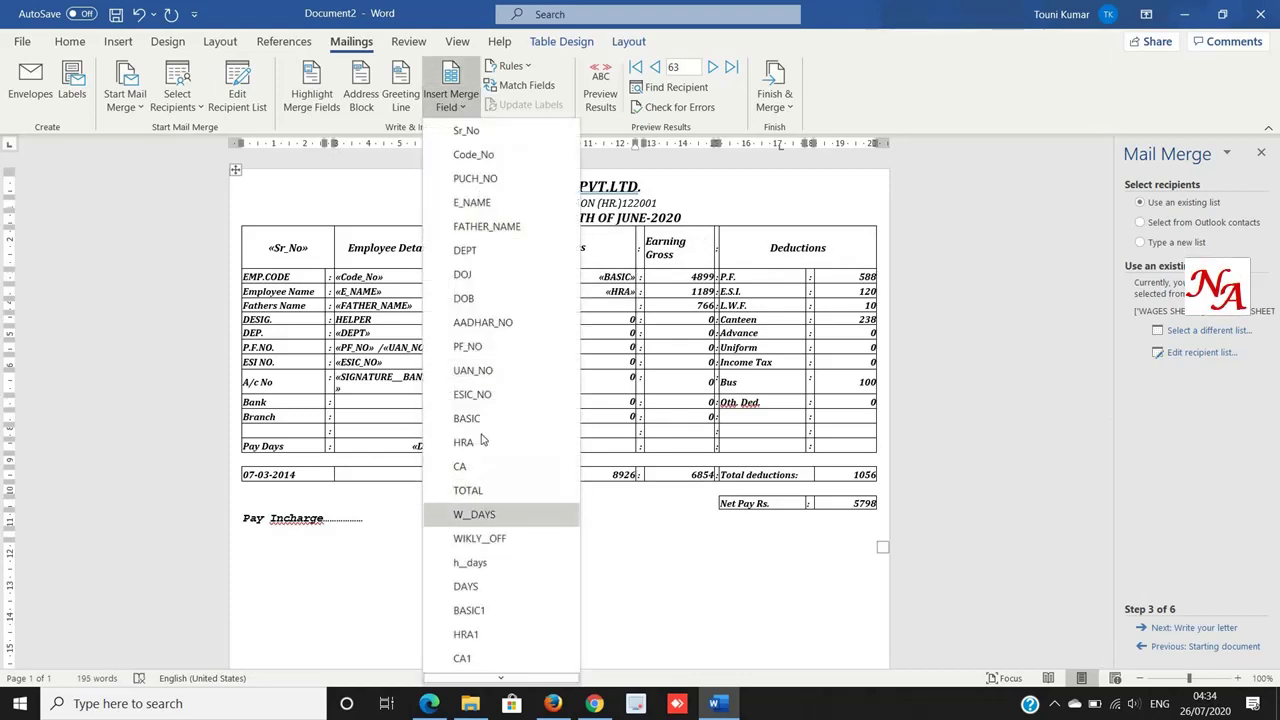
pyautogui.click(480, 466)
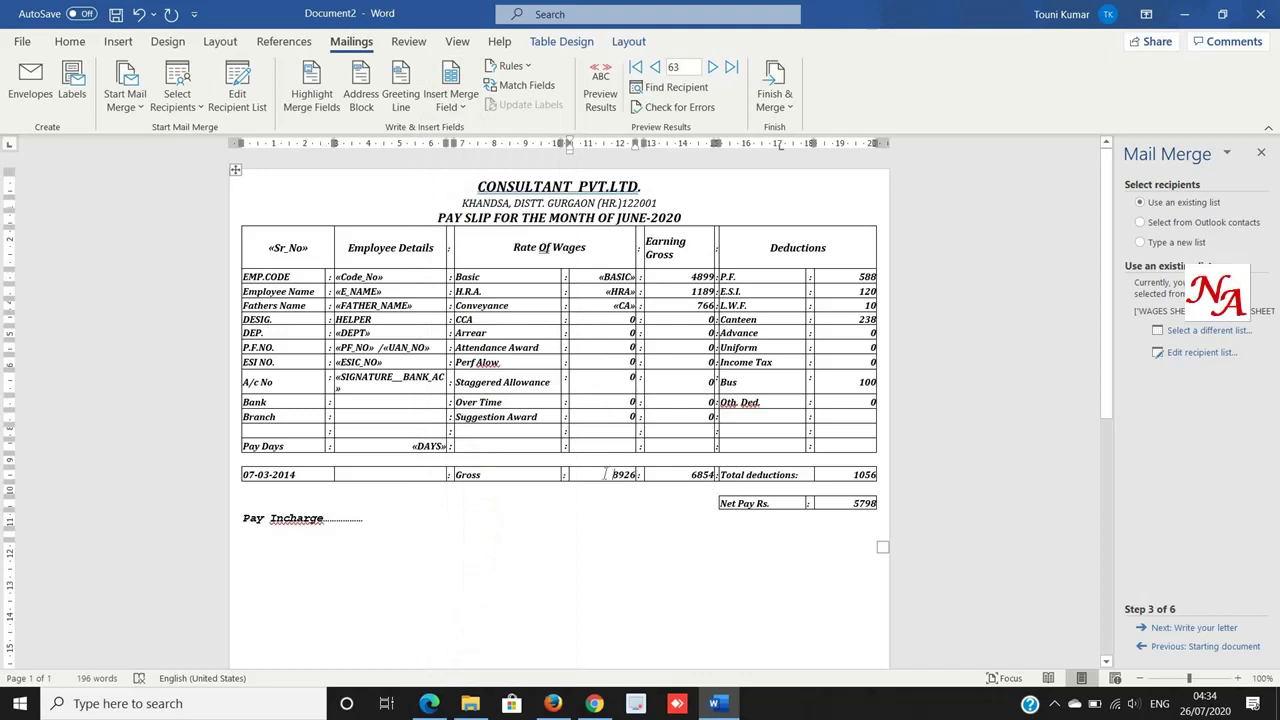
pyautogui.press('Delete')
pyautogui.press('Delete')
pyautogui.press('Delete')
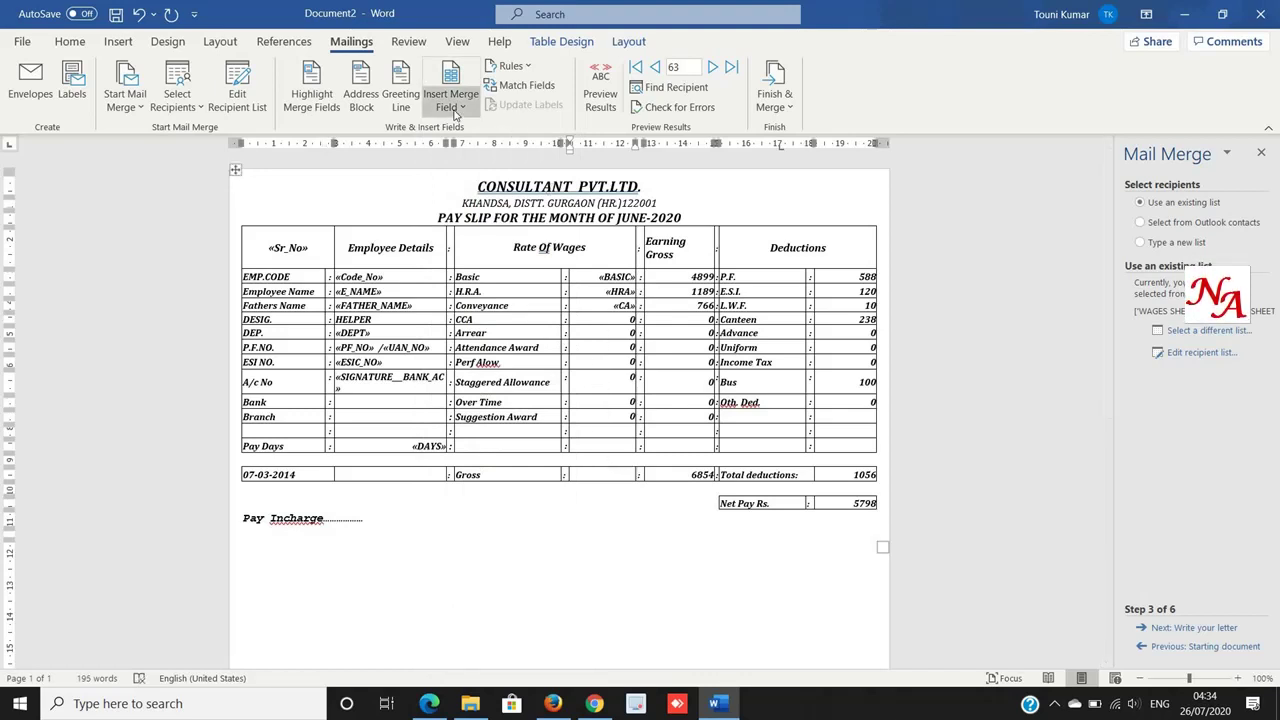
pyautogui.click(451, 95)
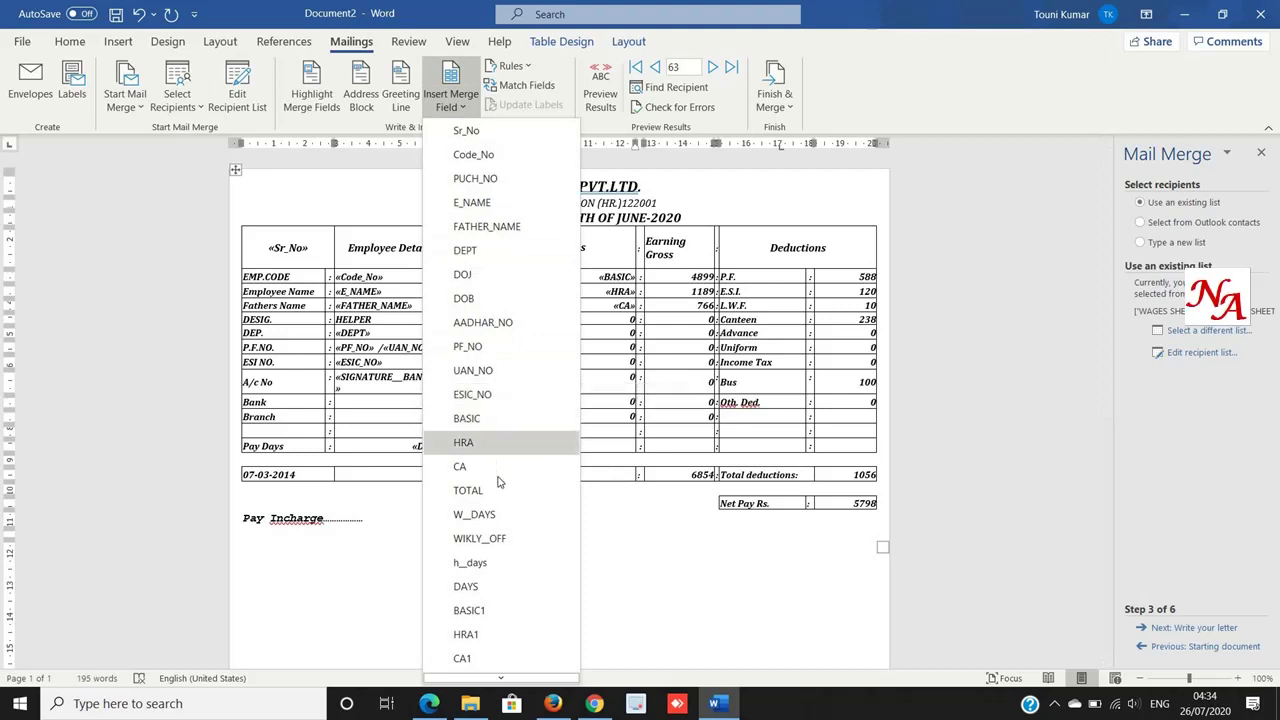
pyautogui.click(468, 490)
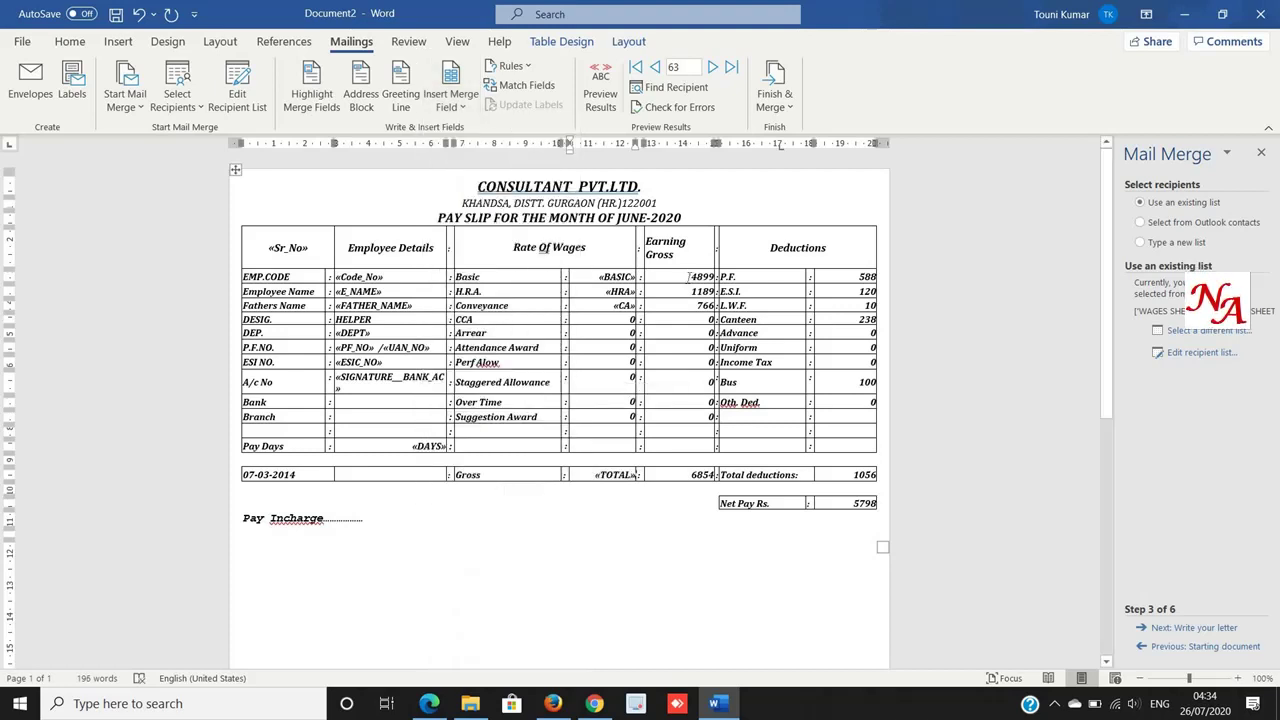
# Replace Basic earning 4899 and H.R.A. earning 1189 with BASIC1 and HRA1 fields.
pyautogui.moveTo(688, 277); pyautogui.dragTo(714, 277)
pyautogui.press('Delete')
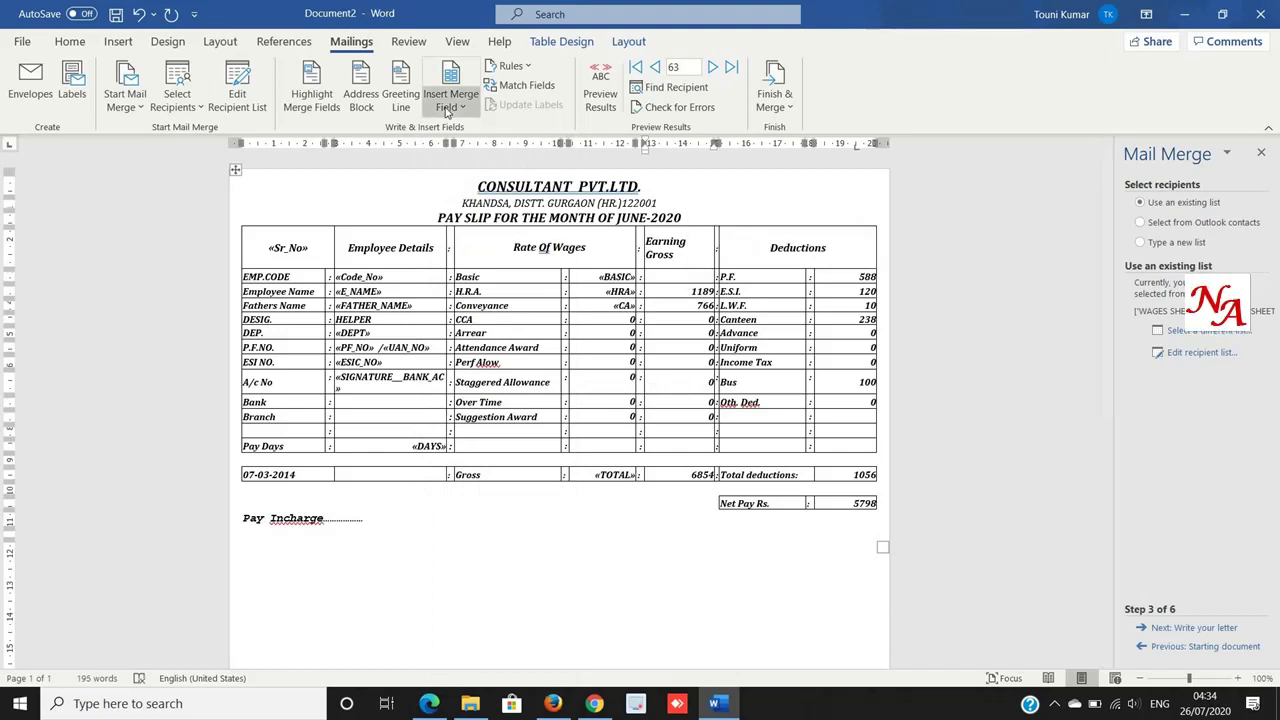
pyautogui.click(447, 110)
pyautogui.scroll(-1, 500, 586)
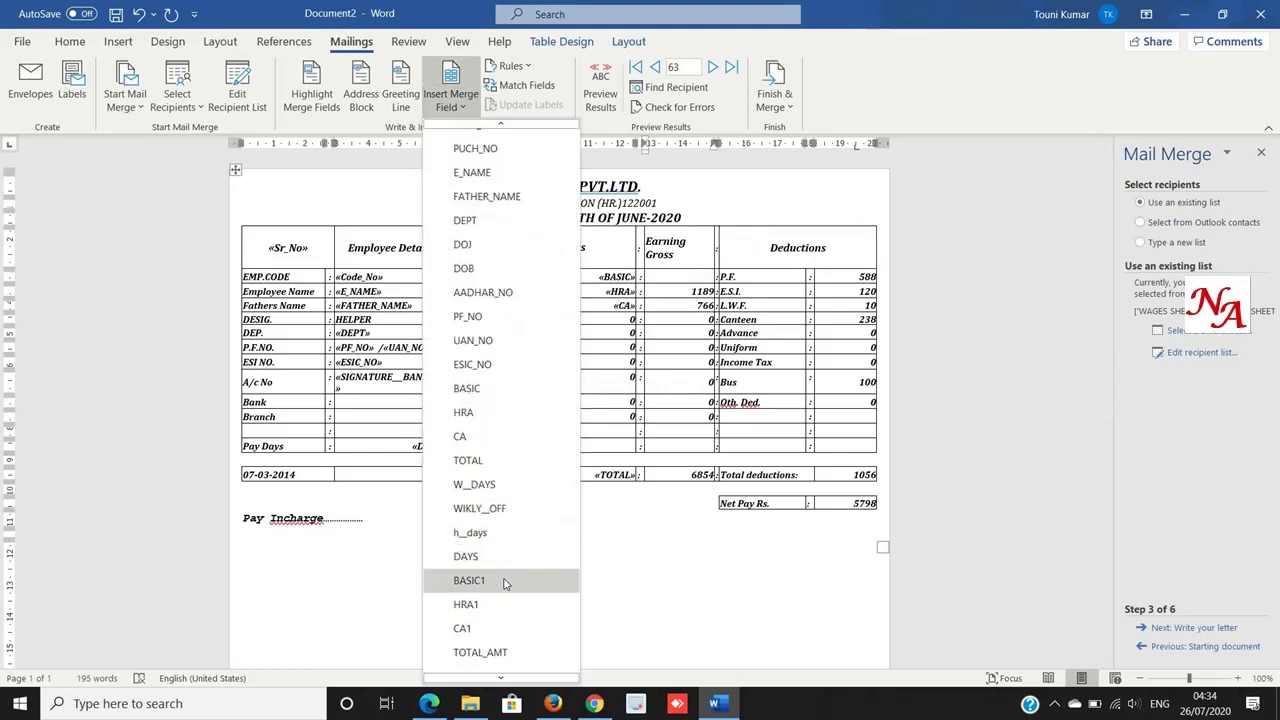
pyautogui.click(505, 584)
pyautogui.moveTo(683, 293); pyautogui.dragTo(715, 292)
pyautogui.press('Delete')
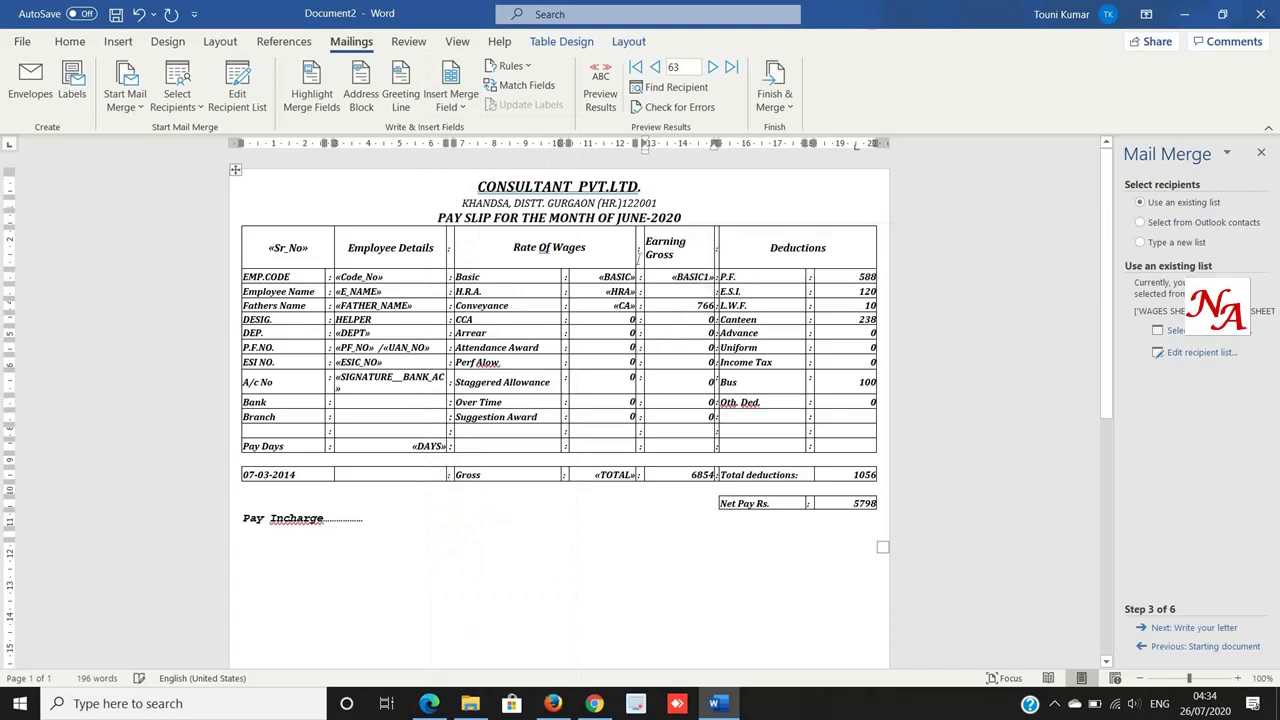
pyautogui.click(458, 110)
pyautogui.click(490, 570)
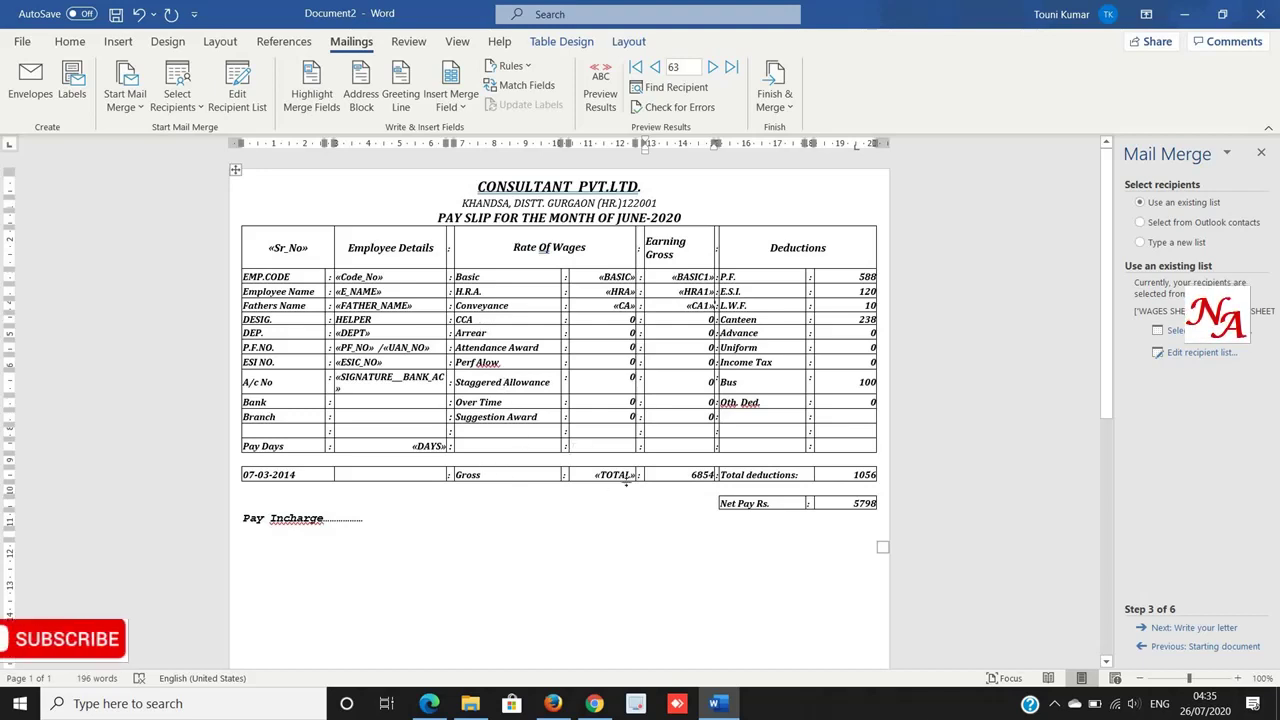
# Replace the gross earning total 6854 with the TOTAL_AMT field.
pyautogui.doubleClick(700, 475)
pyautogui.press('Delete')
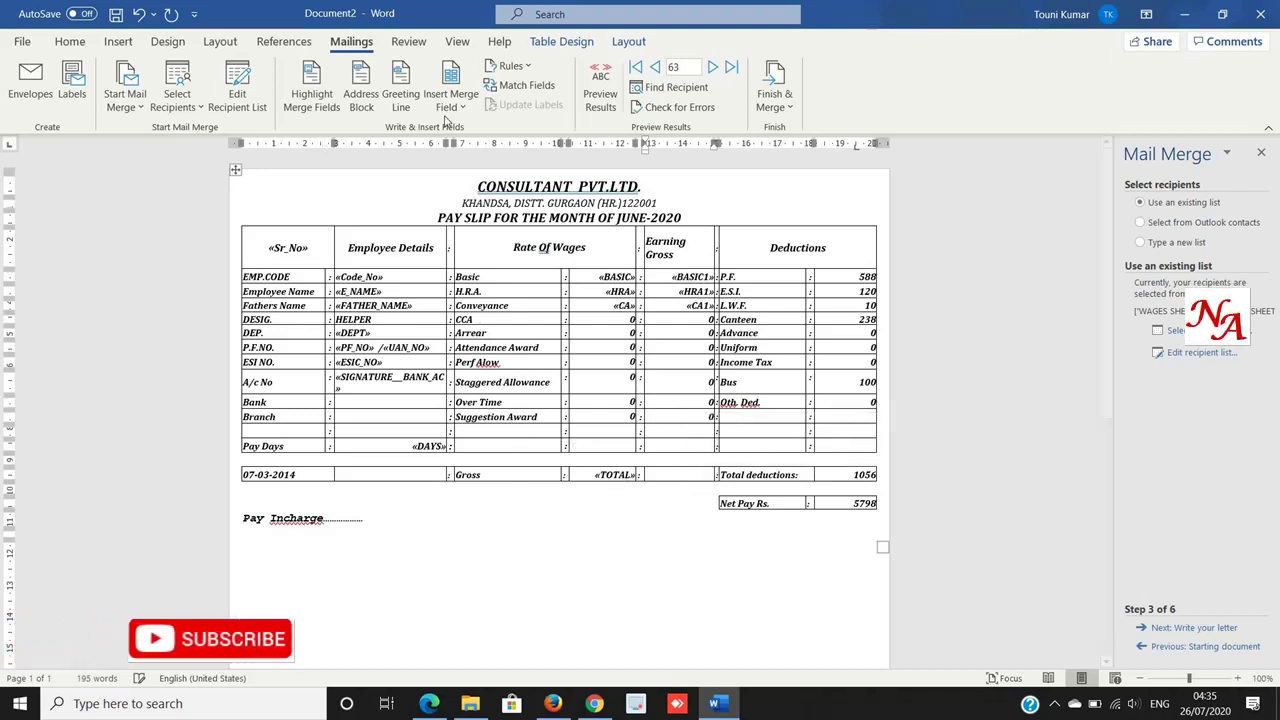
pyautogui.click(450, 95)
pyautogui.scroll(-2, 480, 270)
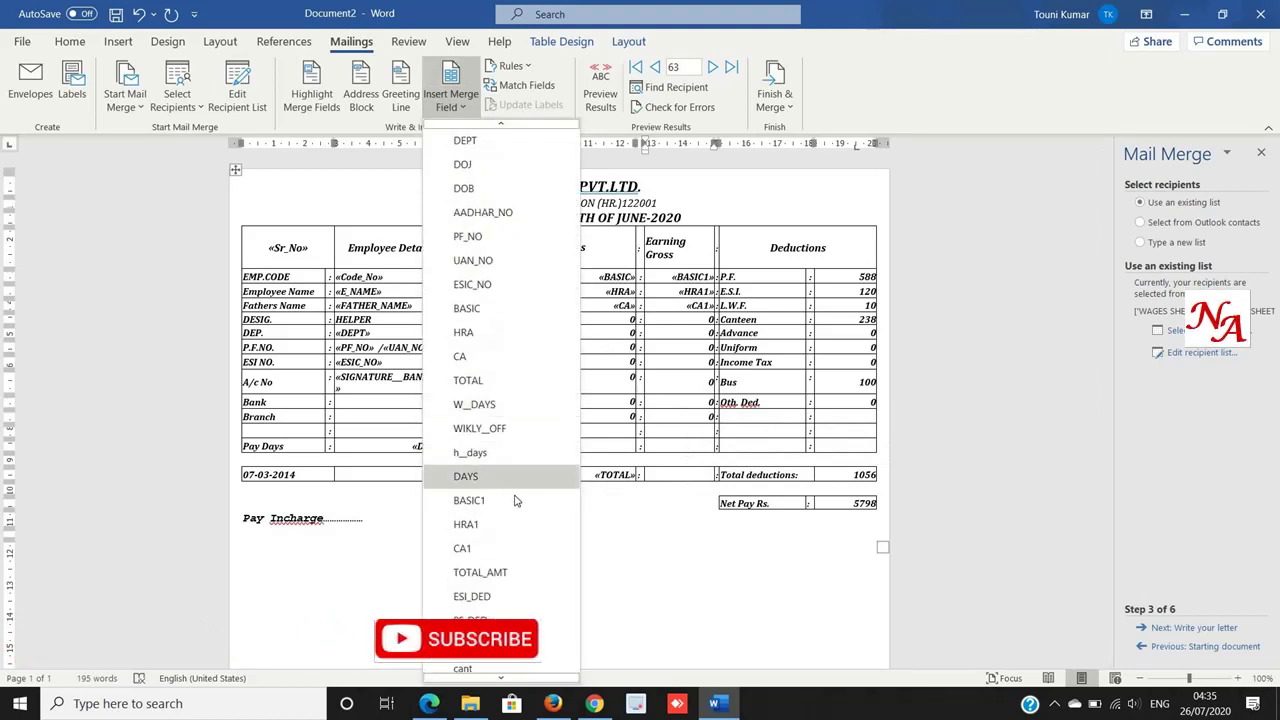
pyautogui.click(500, 572)
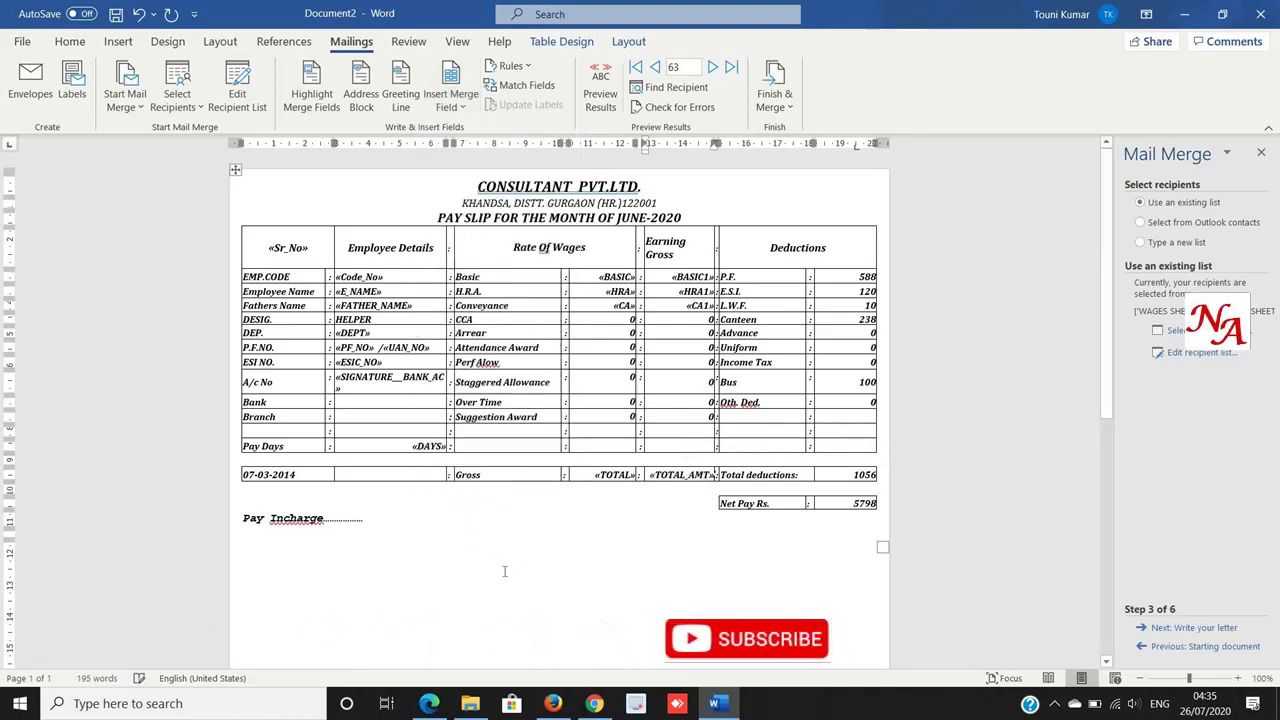
# Replace the fixed P.F. amount 588 with the «PF_DED» merge field.
pyautogui.doubleClick(857, 276)
pyautogui.press('Delete')
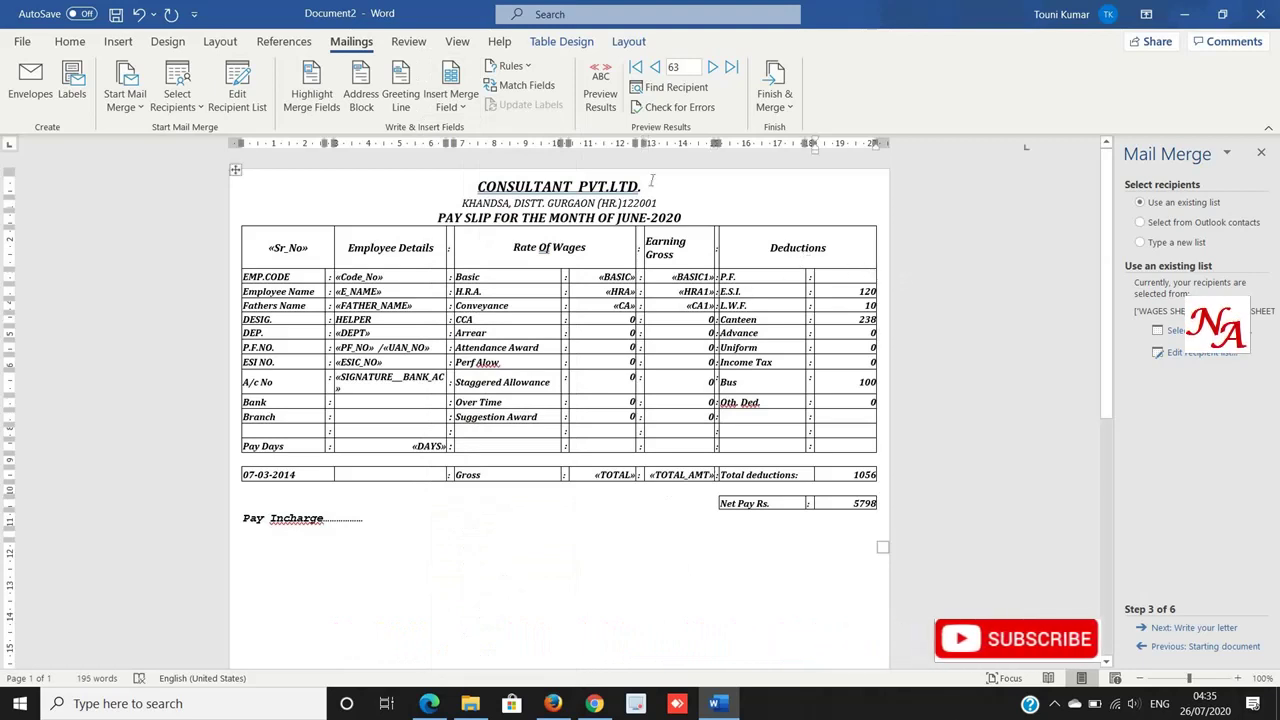
pyautogui.click(463, 110)
pyautogui.click(470, 500)
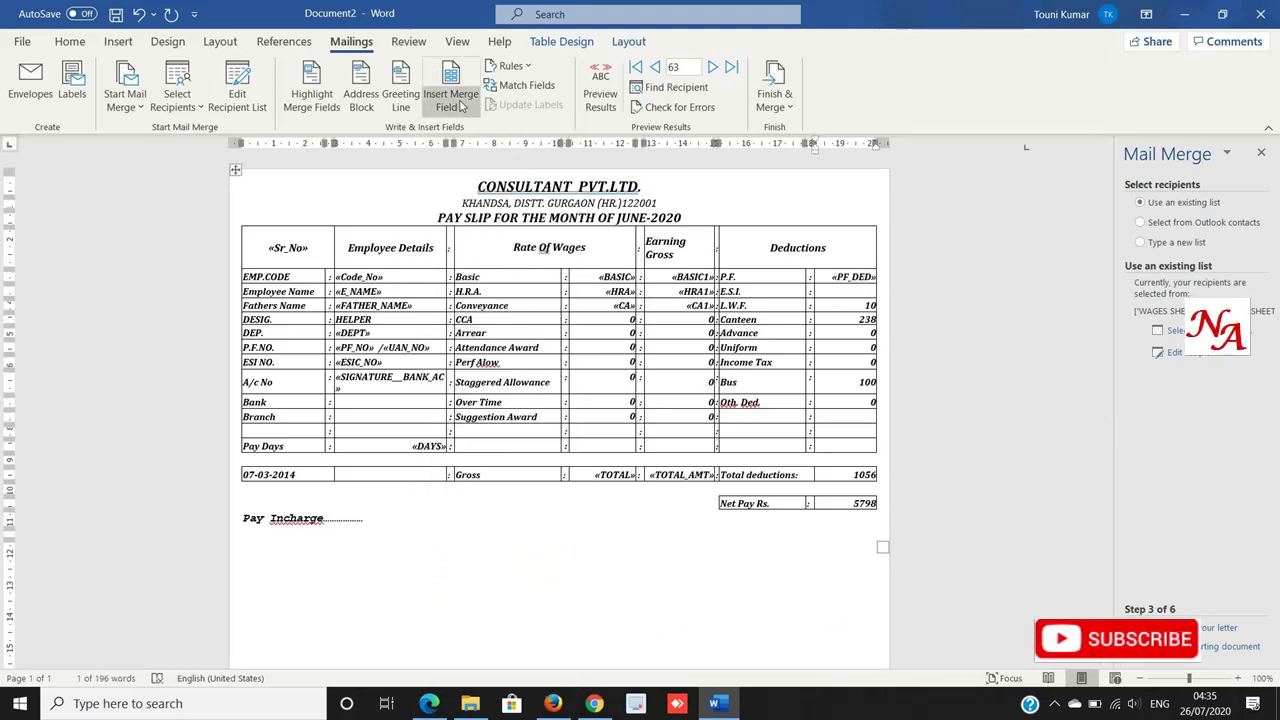
# Insert the «ESI_DED» and «LWF_DED» merge fields into the E.S.I. and L.W.F. cells.
pyautogui.click(463, 110)
pyautogui.scroll(-2, 480, 605)
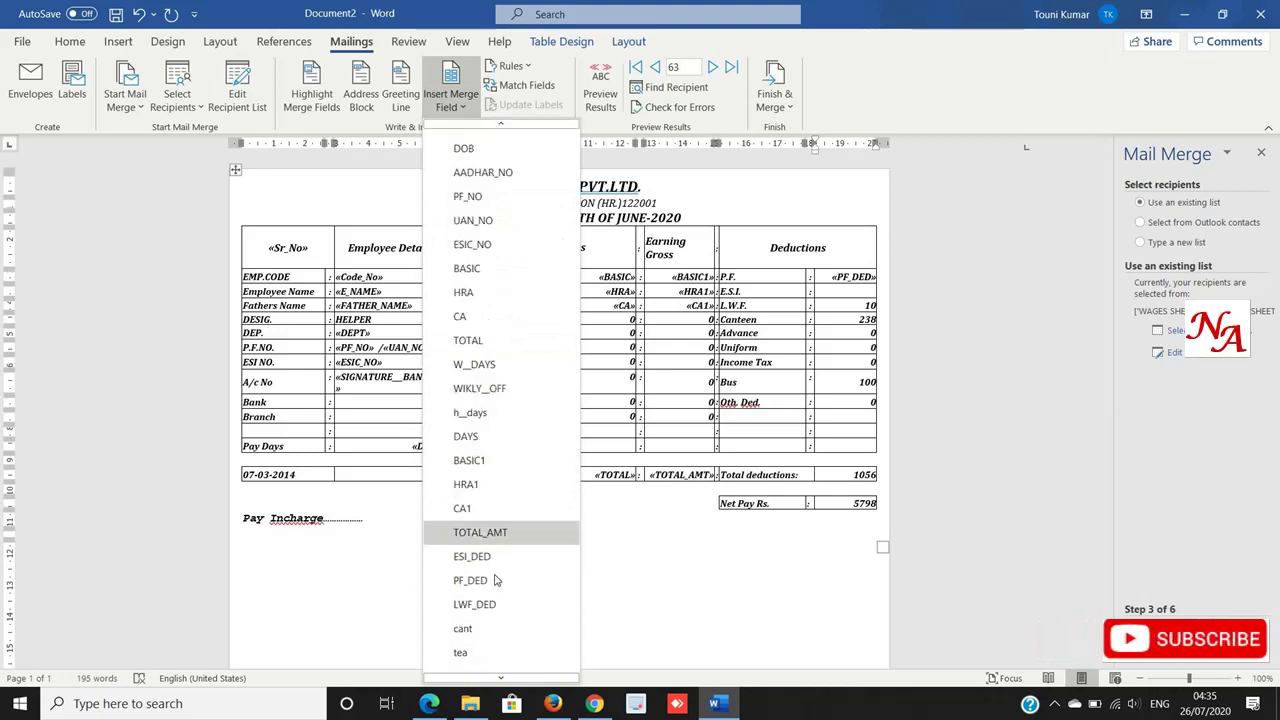
pyautogui.click(475, 556)
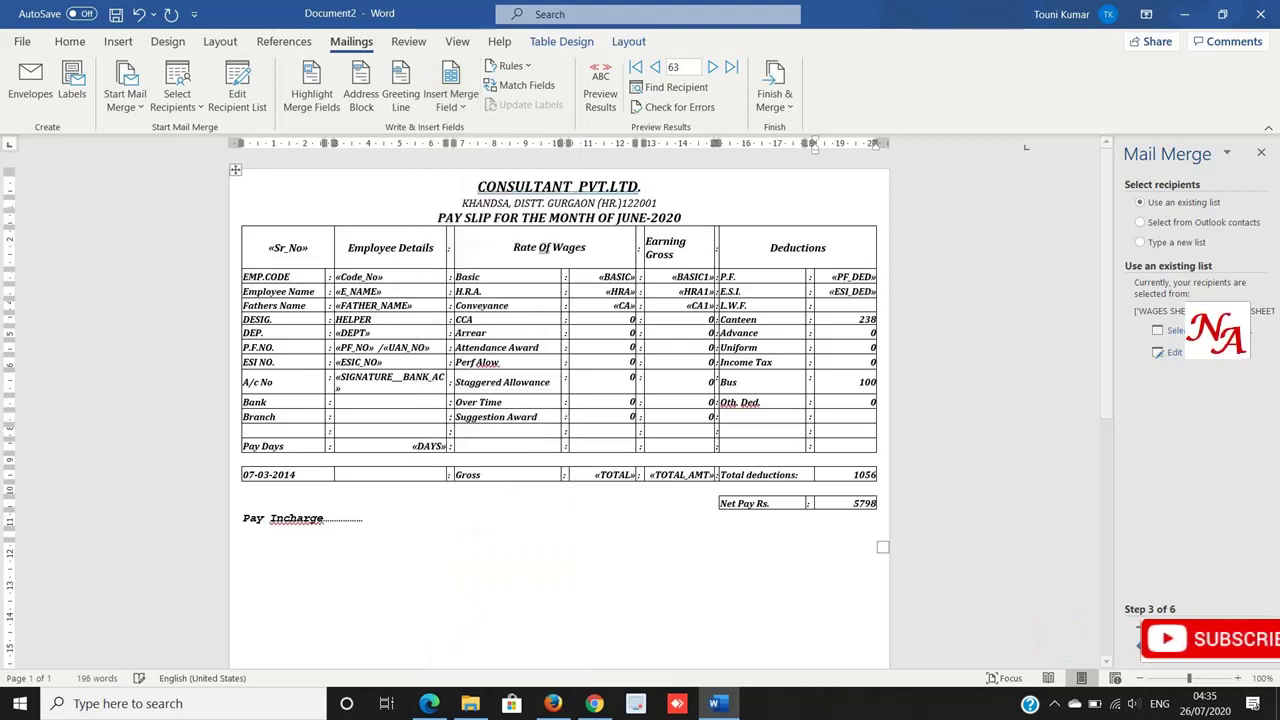
pyautogui.click(455, 100)
pyautogui.scroll(-1, 468, 472)
pyautogui.scroll(-2, 475, 476)
pyautogui.scroll(-1, 485, 480)
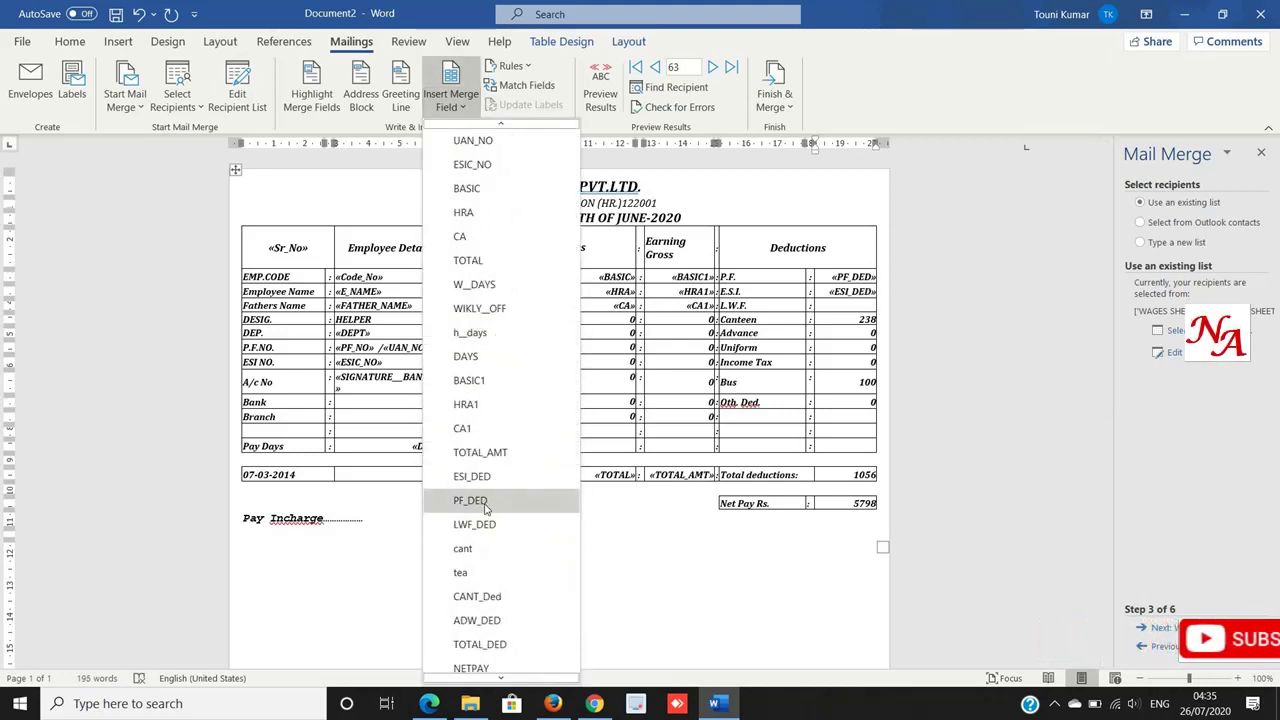
pyautogui.click(495, 524)
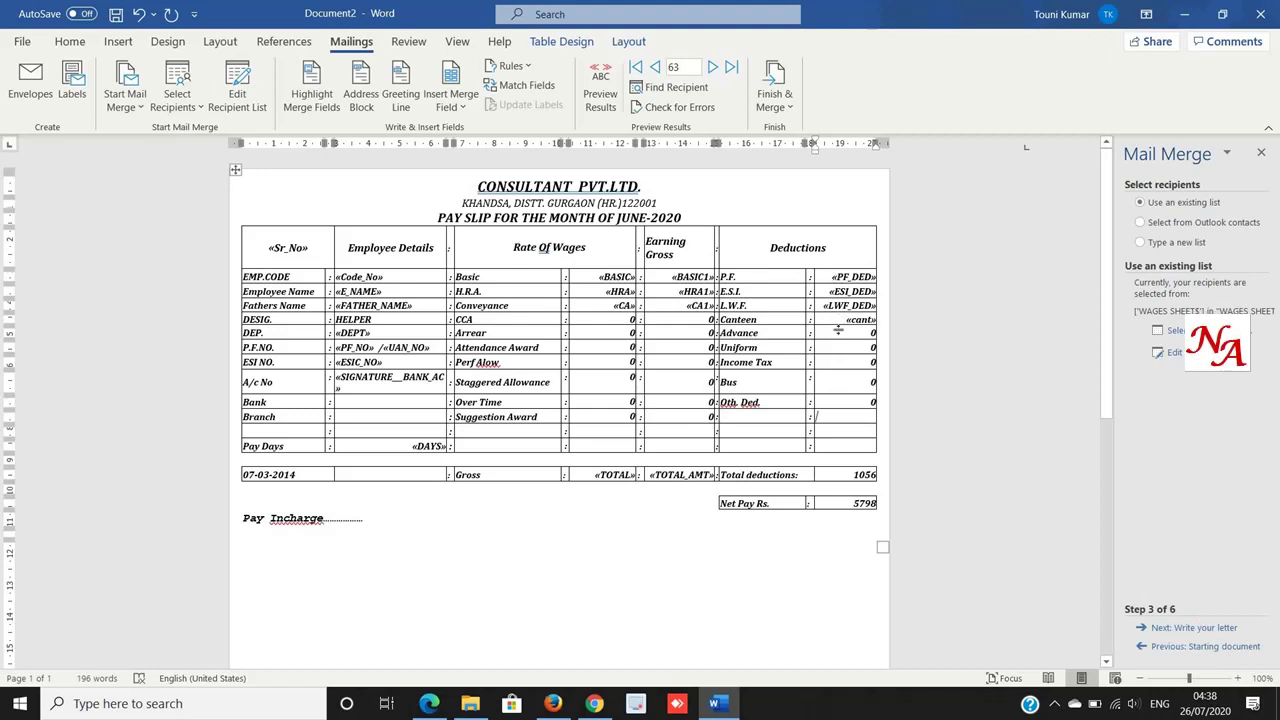
# Replace the Total deductions amount 1056 with the «TOTAL_DED» merge field.
pyautogui.moveTo(837, 474); pyautogui.dragTo(880, 472)
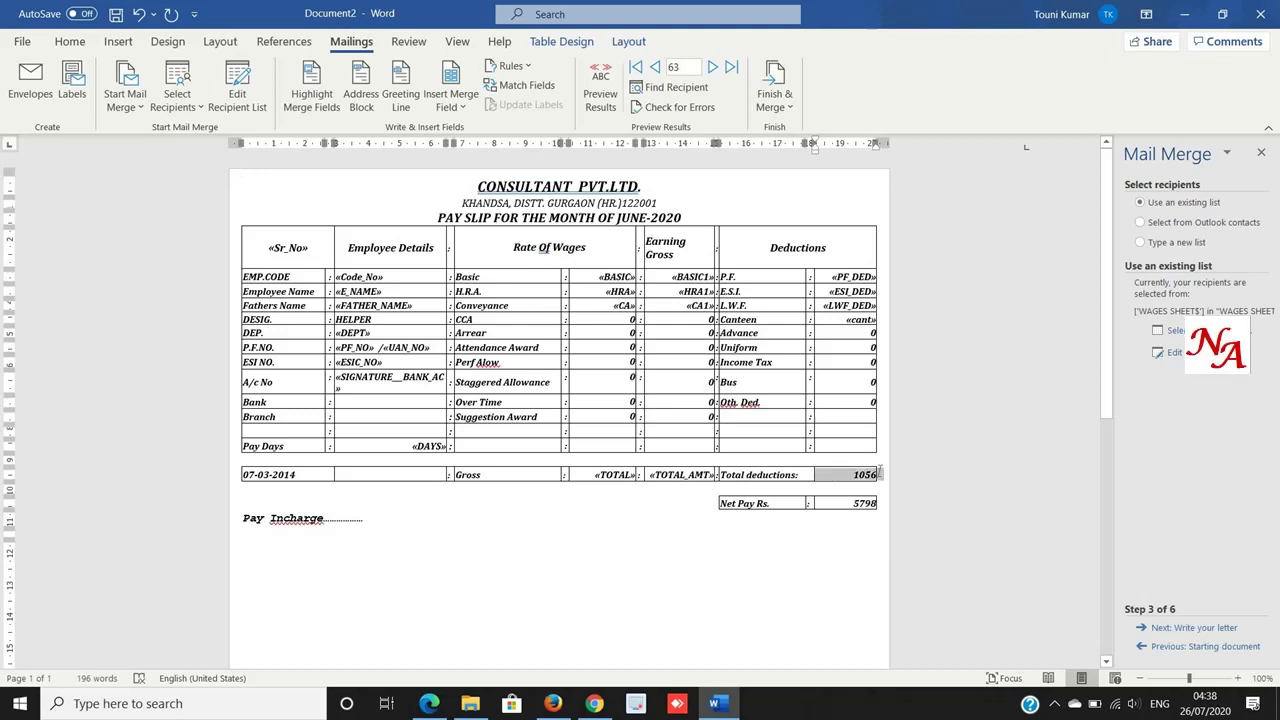
pyautogui.press('Delete')
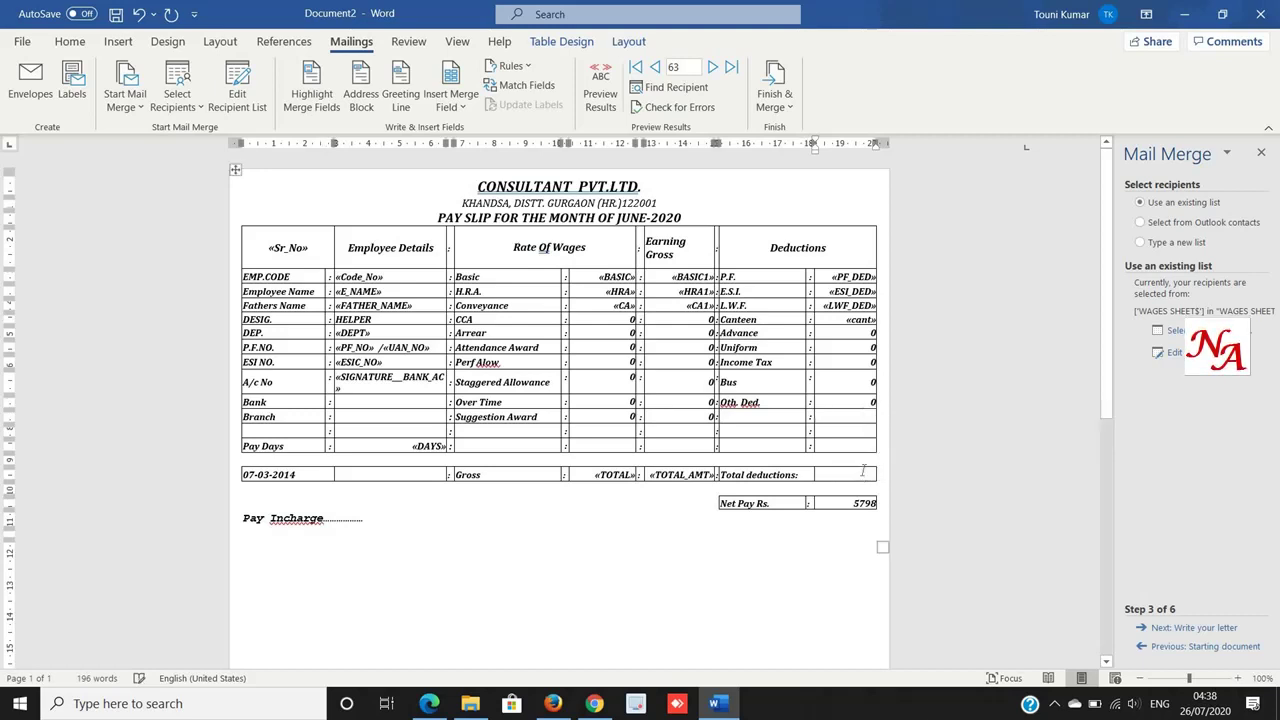
pyautogui.click(451, 100)
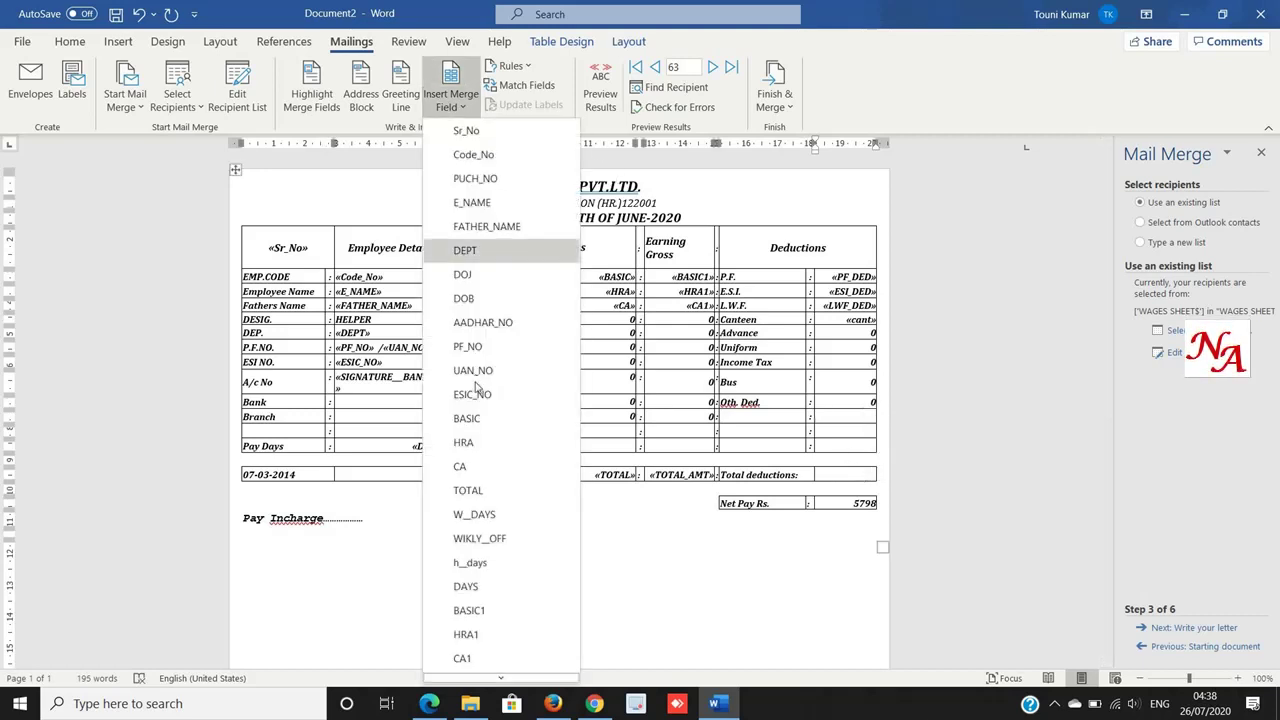
pyautogui.scroll(-2, 490, 540)
pyautogui.scroll(-1, 490, 540)
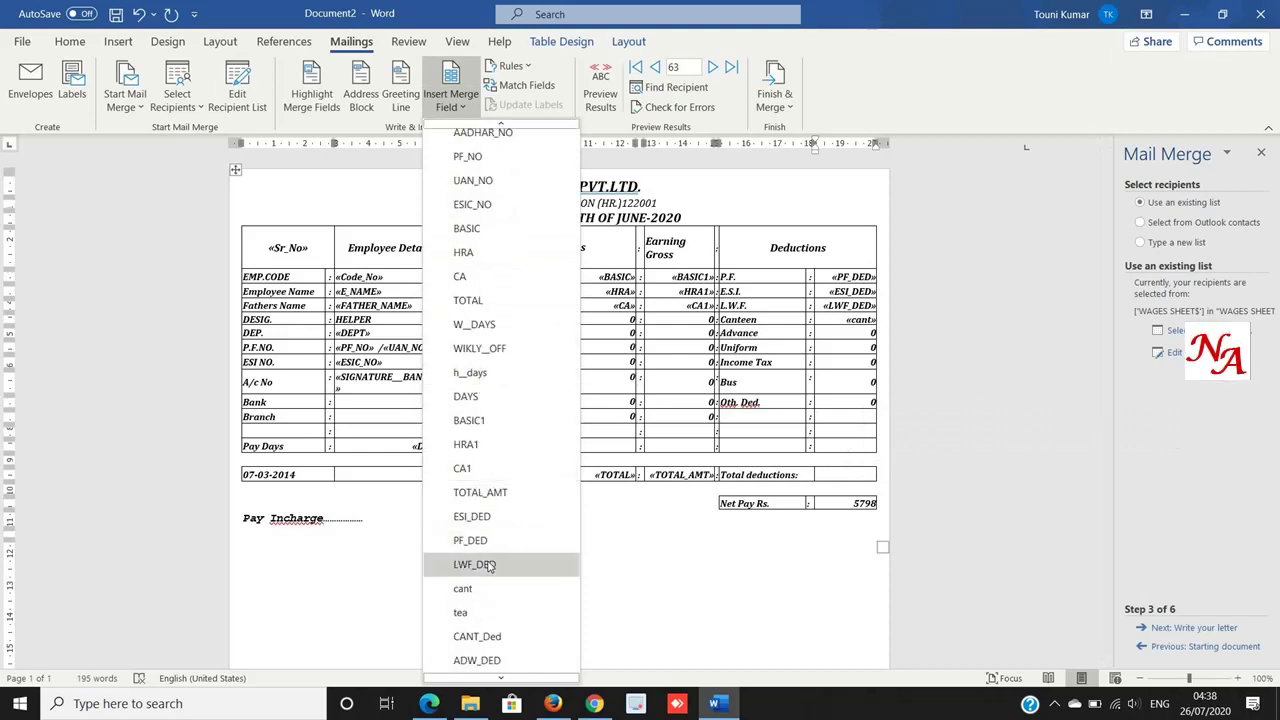
pyautogui.scroll(-1, 486, 634)
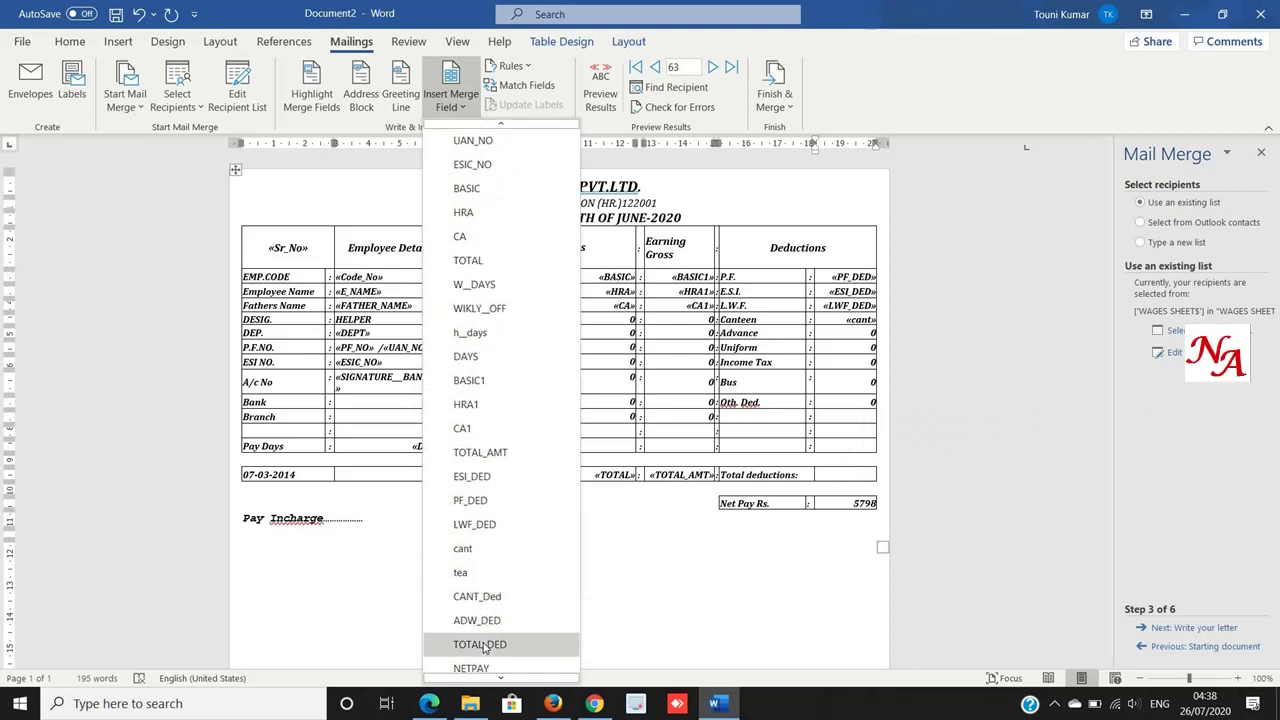
pyautogui.click(484, 645)
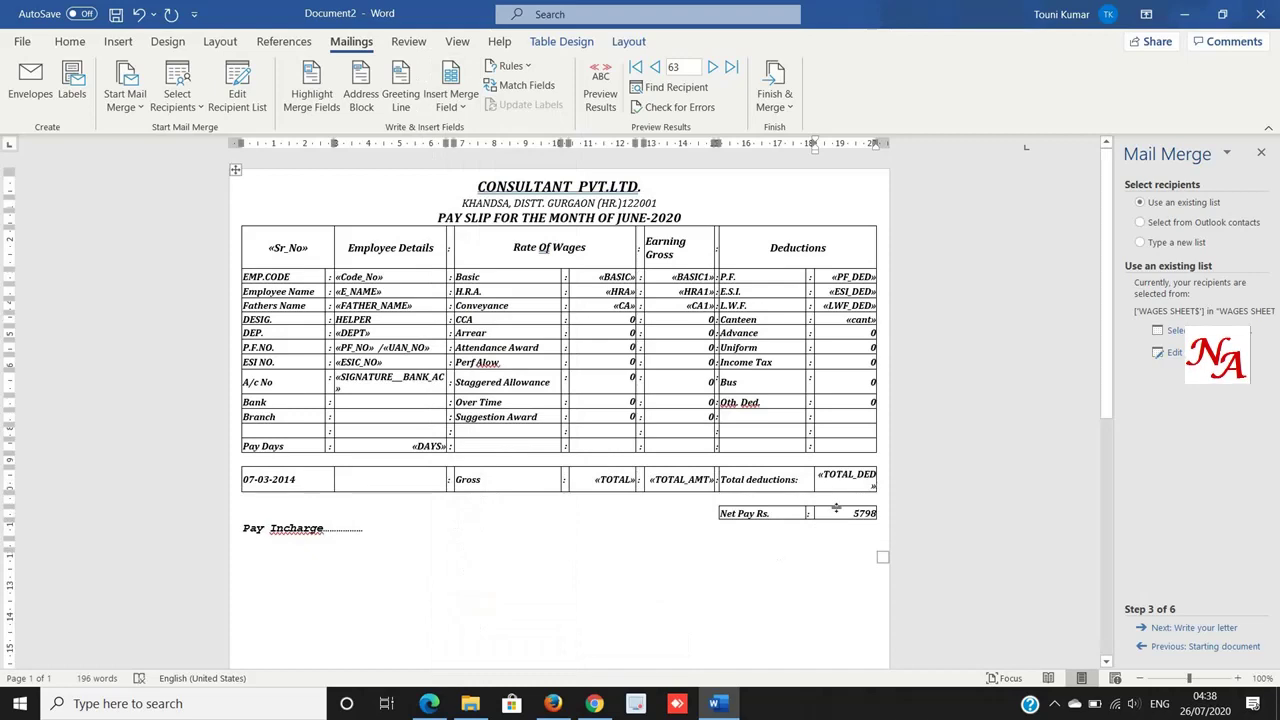
# Replace the sample net pay 5798 with the «NETPAY» merge field.
pyautogui.press('BackSpace')
pyautogui.press('BackSpace')
pyautogui.press('BackSpace')
pyautogui.press('BackSpace')
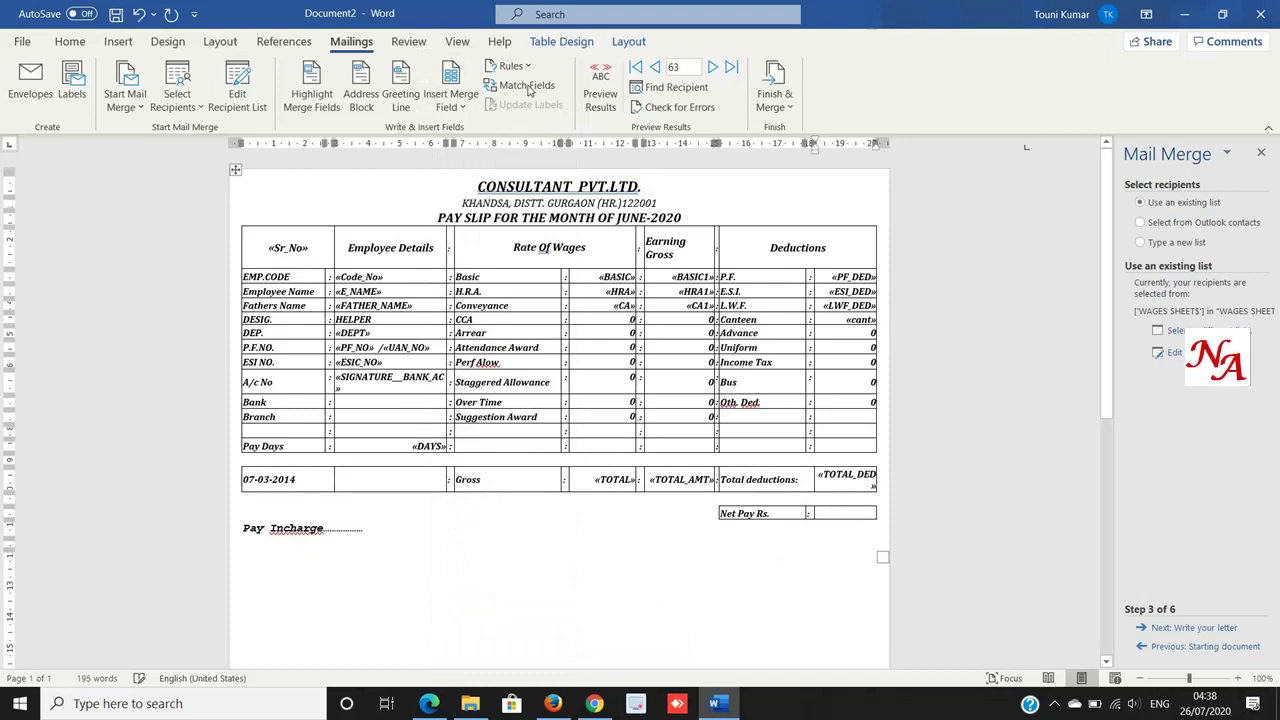
pyautogui.click(470, 115)
pyautogui.scroll(-2, 500, 380)
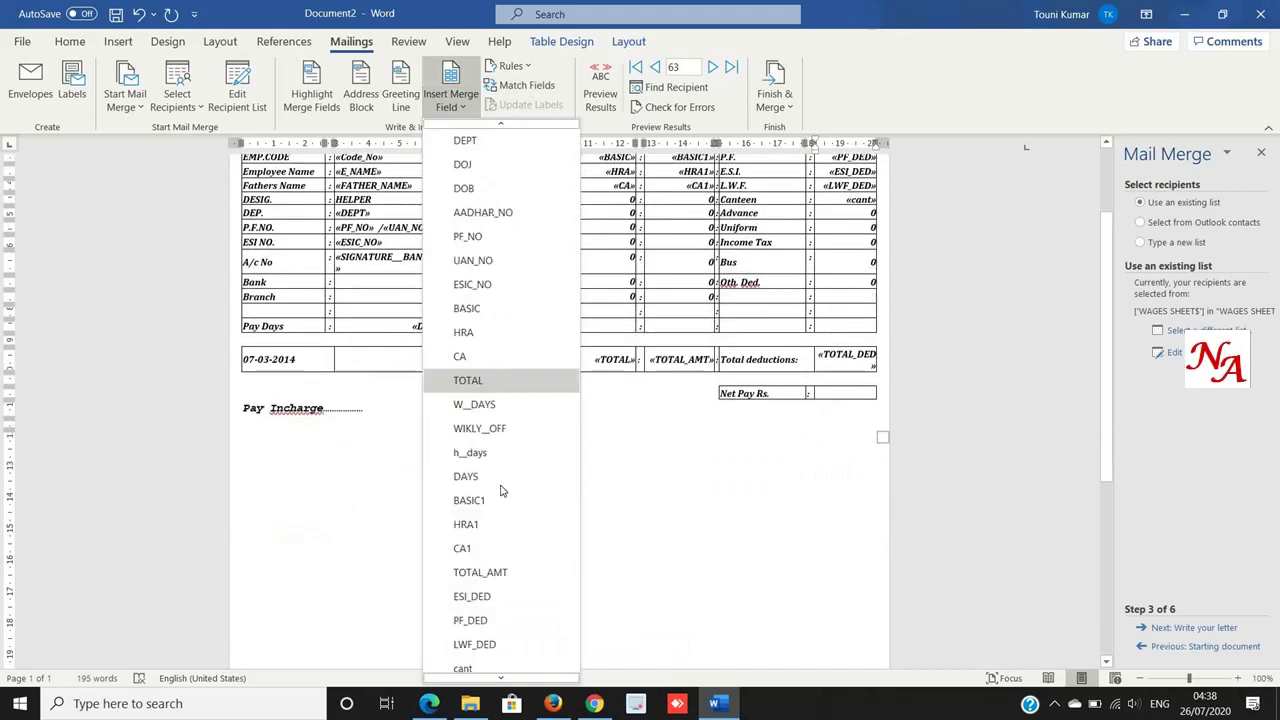
pyautogui.scroll(-4, 505, 520)
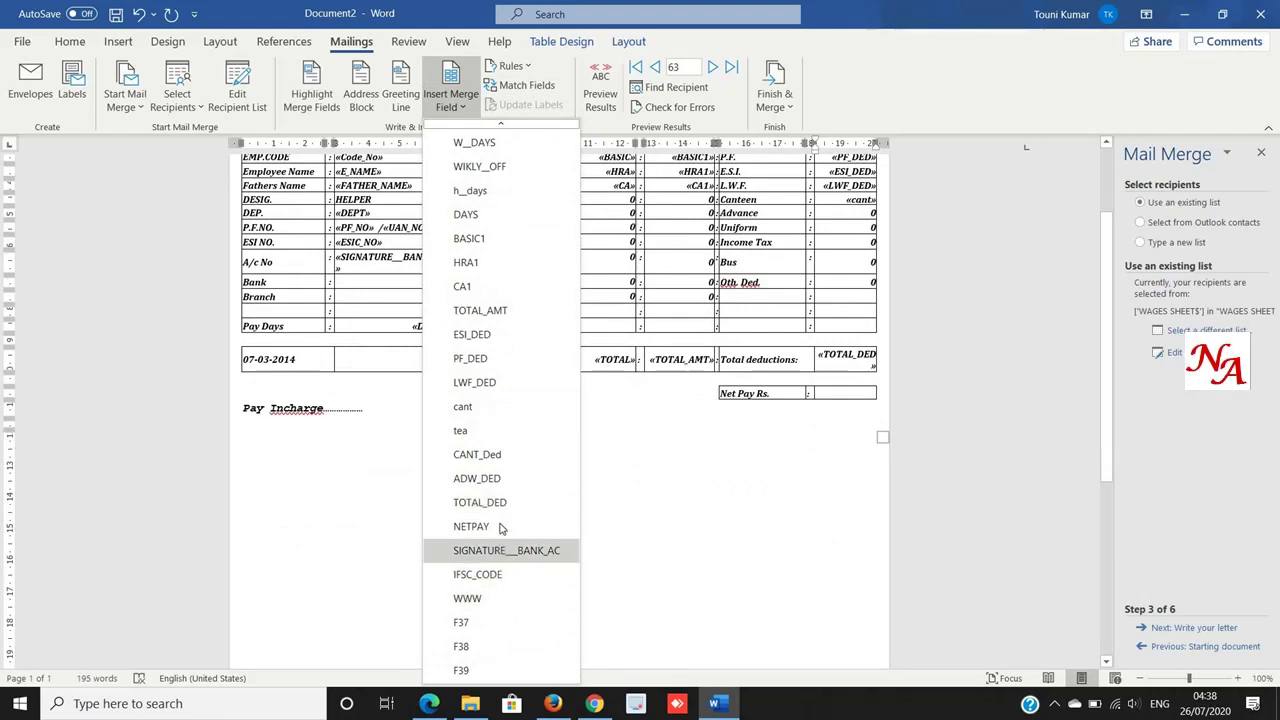
pyautogui.click(503, 527)
# Edit the date cell so it reads 06-07-2020 instead of 07-03-2014.
pyautogui.click(310, 360)
pyautogui.scroll(1, 310, 360)
pyautogui.press('BackSpace')
pyautogui.press('BackSpace')
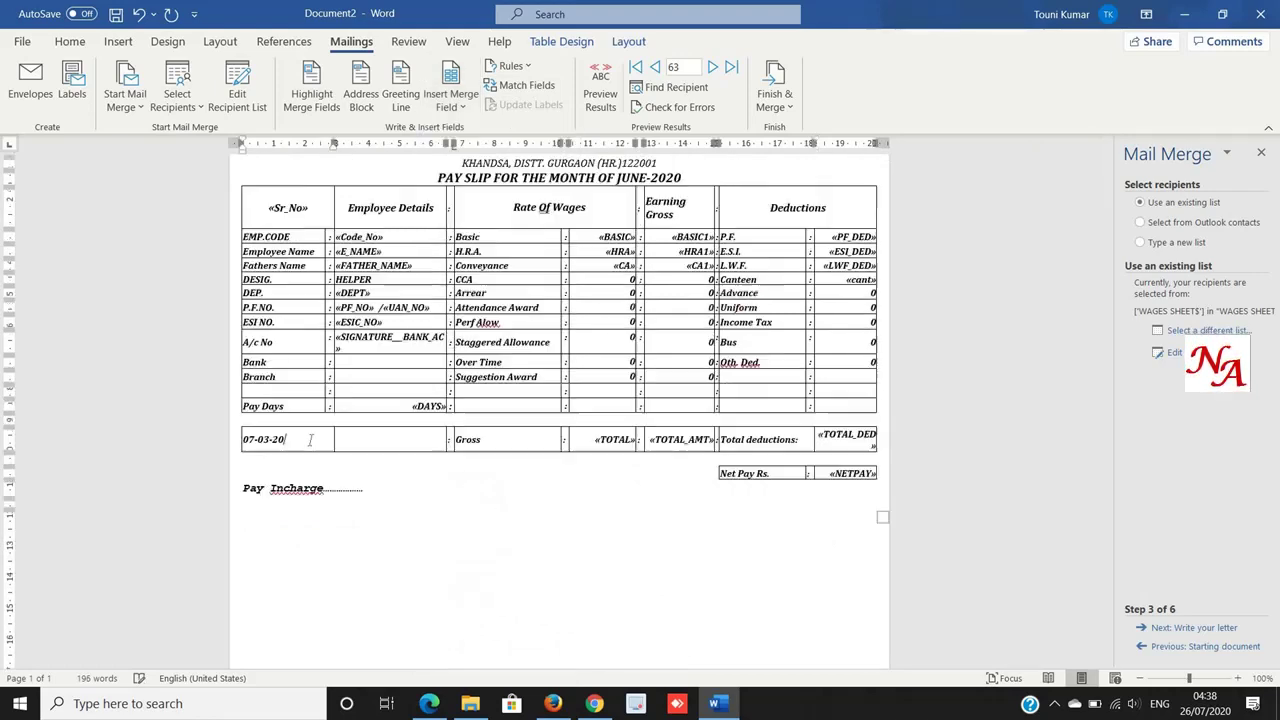
pyautogui.write('20')
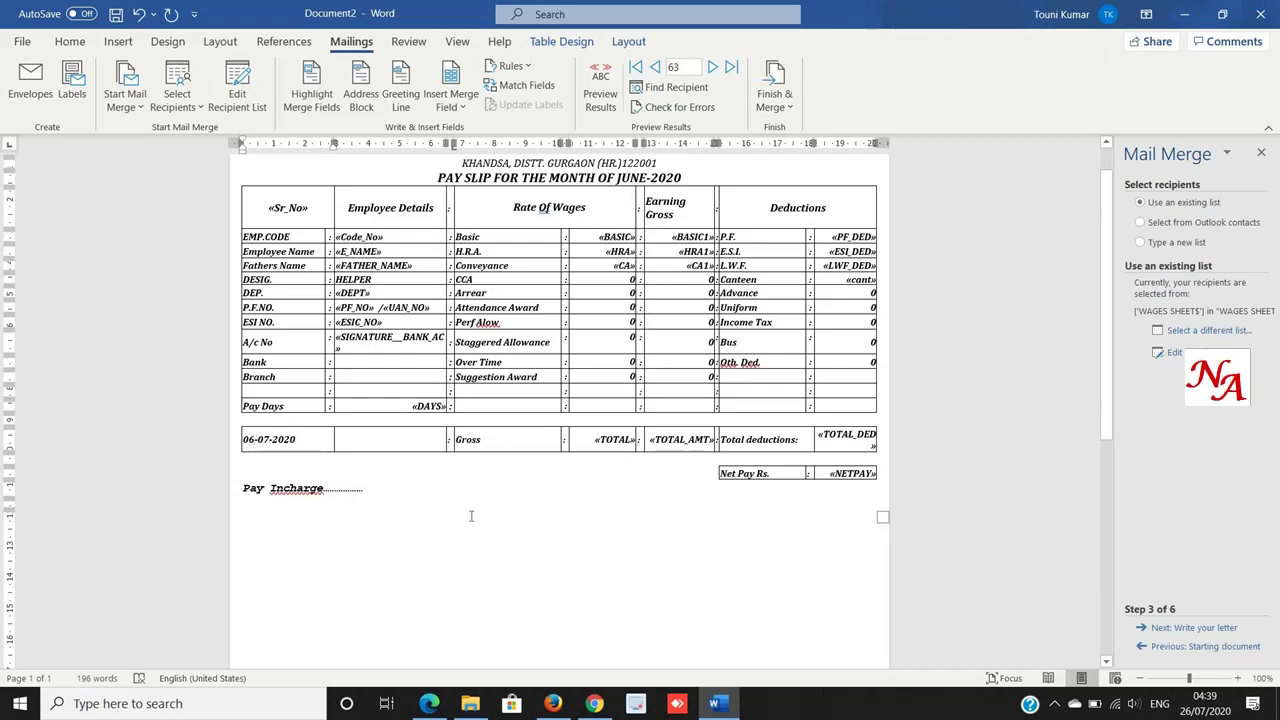
pyautogui.scroll(-5, 471, 516)
pyautogui.scroll(5, 471, 516)
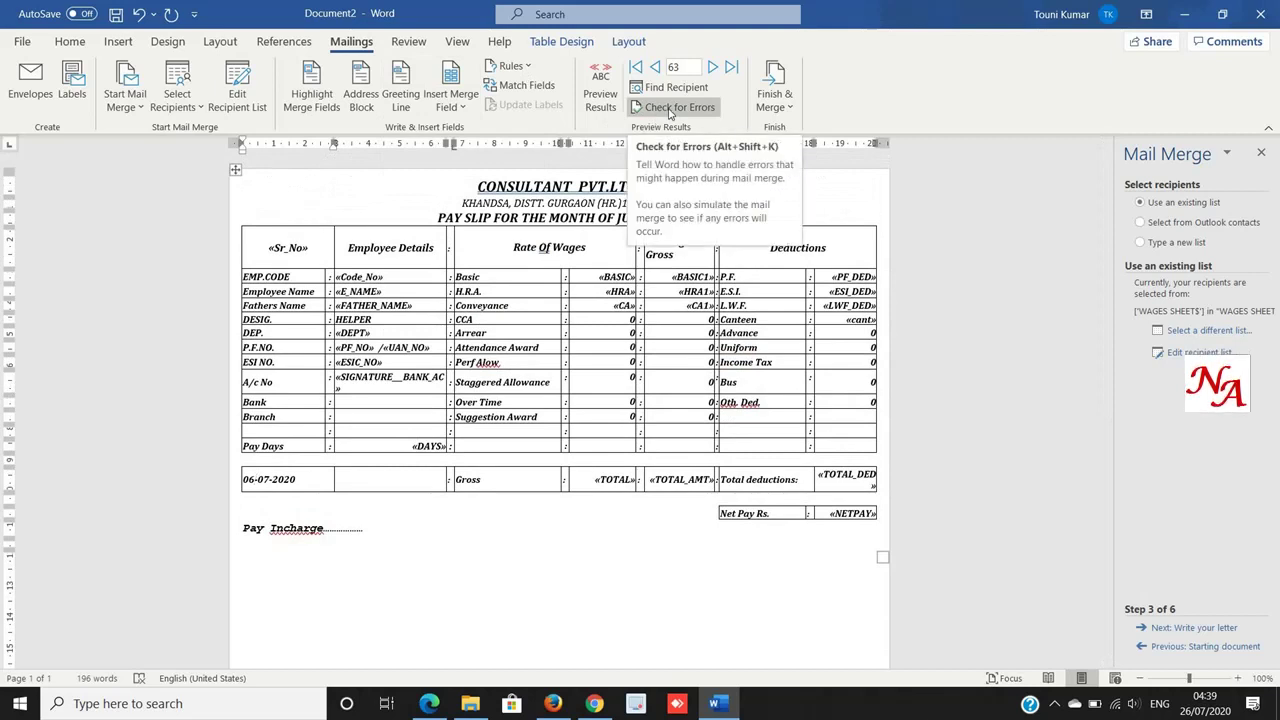
# Finish the merge with 'Complete the merge, pausing to report each error', creating Letters1.
pyautogui.click(667, 107)
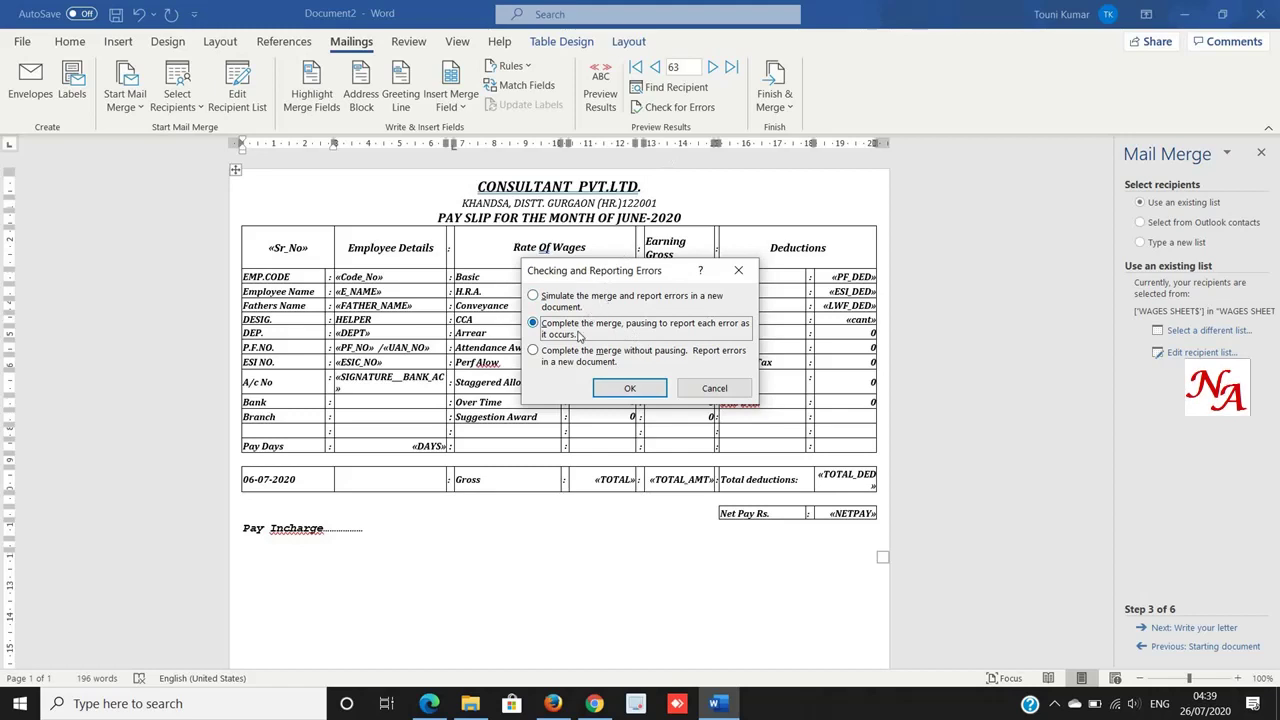
pyautogui.click(616, 389)
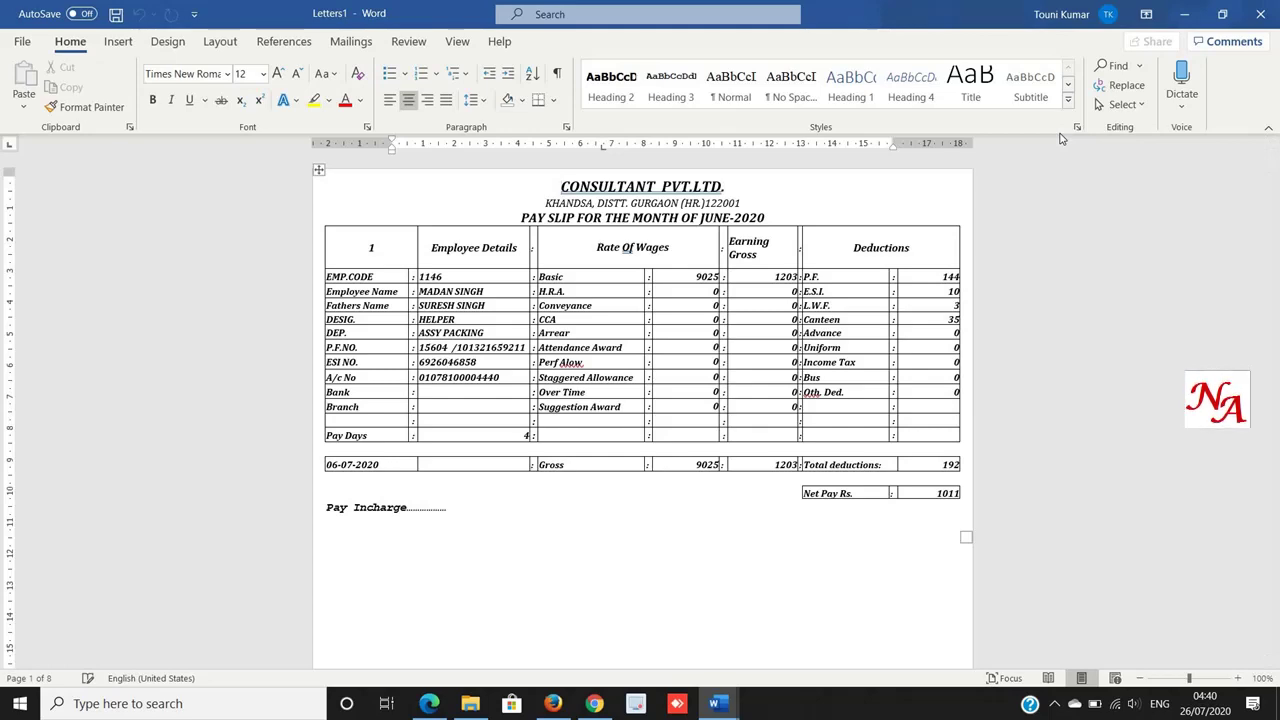
# Page forward through the Letters1 slips to the employee pay slip numbered 5.
pyautogui.press('pagedown')
pyautogui.press('pagedown')
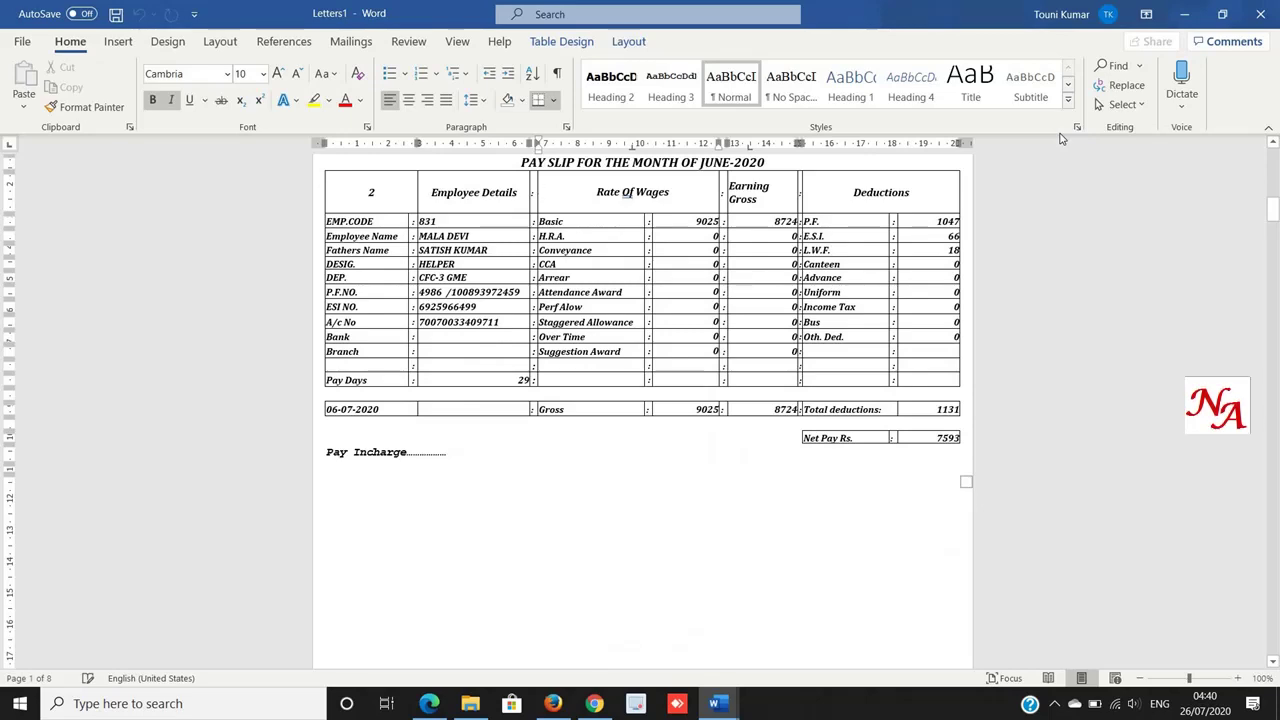
pyautogui.press('pagedown')
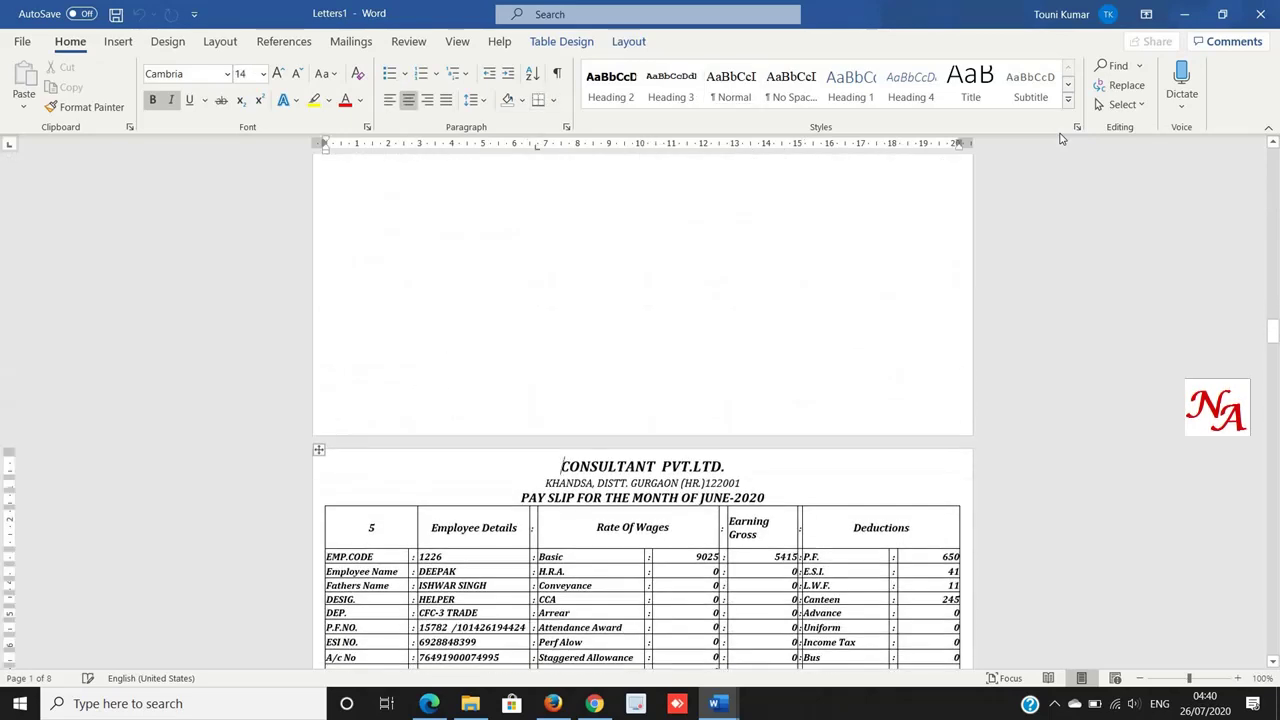